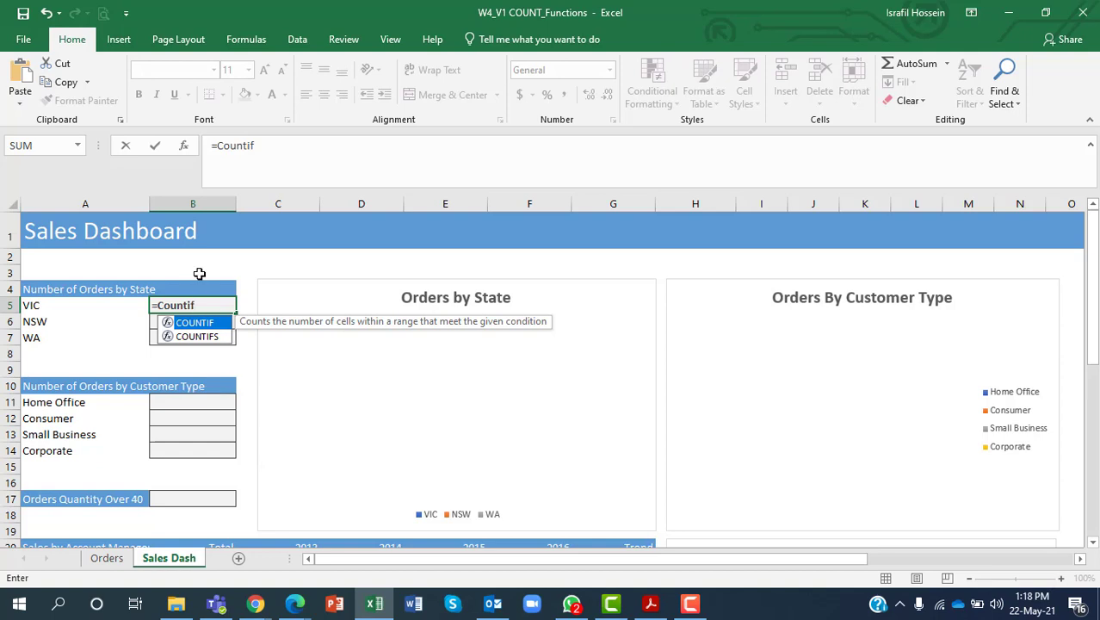
Complete the VIC order count in B5 as =COUNTIFS(State,A5) and fill the formula down to B7
double_click(197, 335)
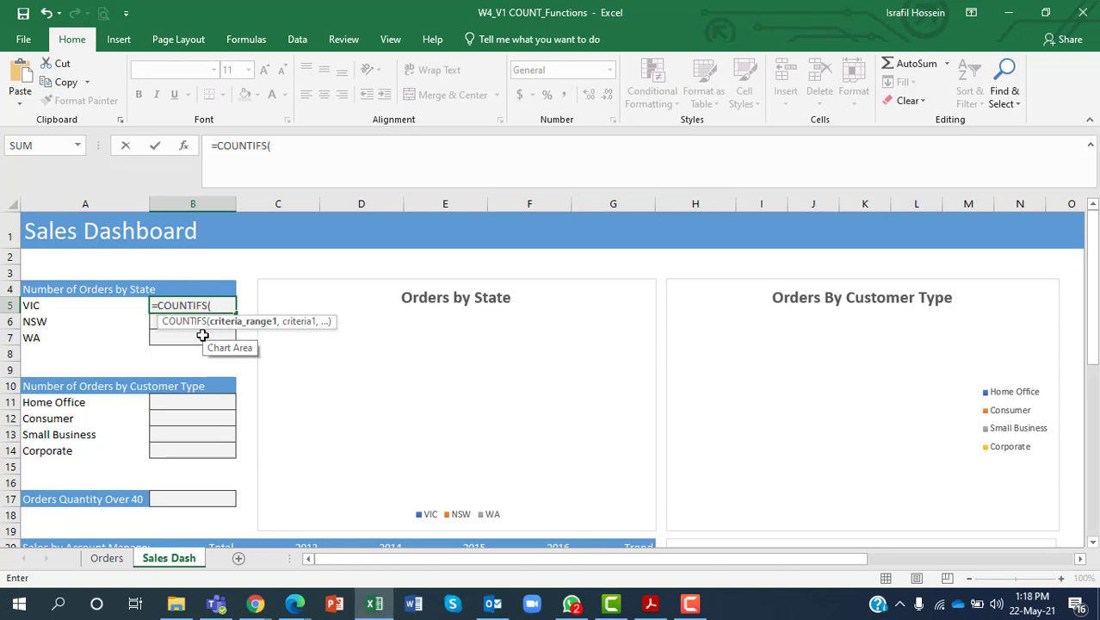
type("sta")
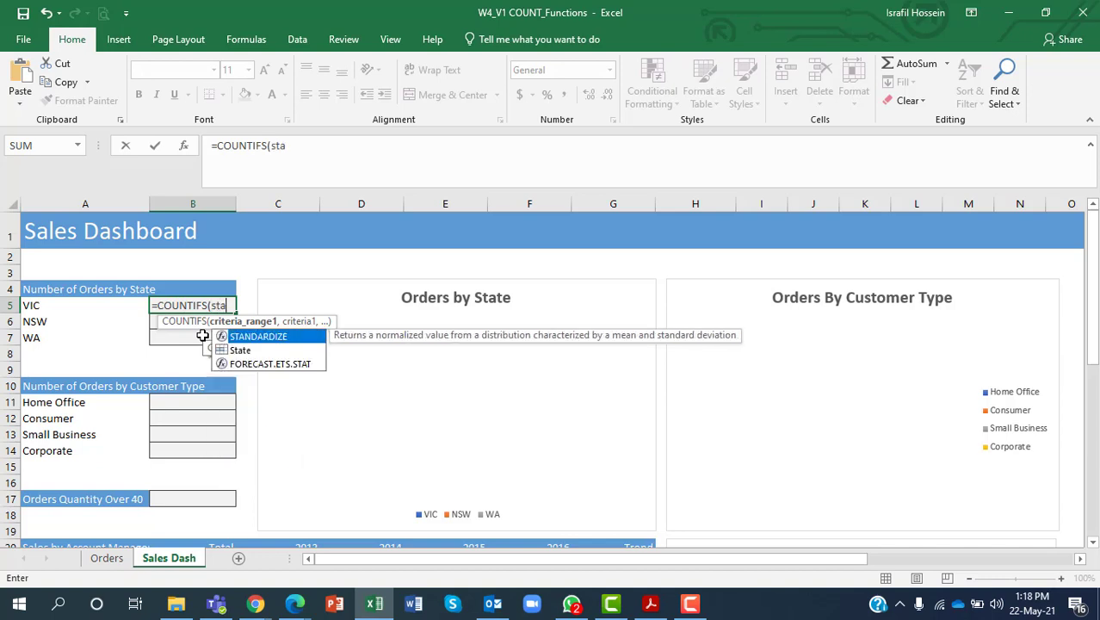
double_click(240, 349)
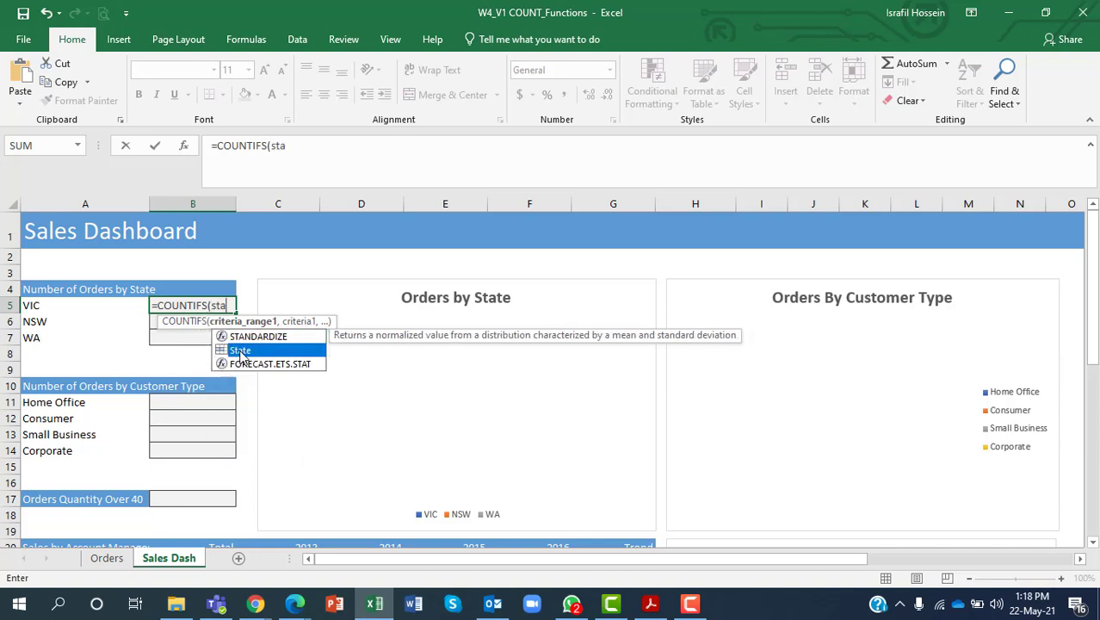
type(",")
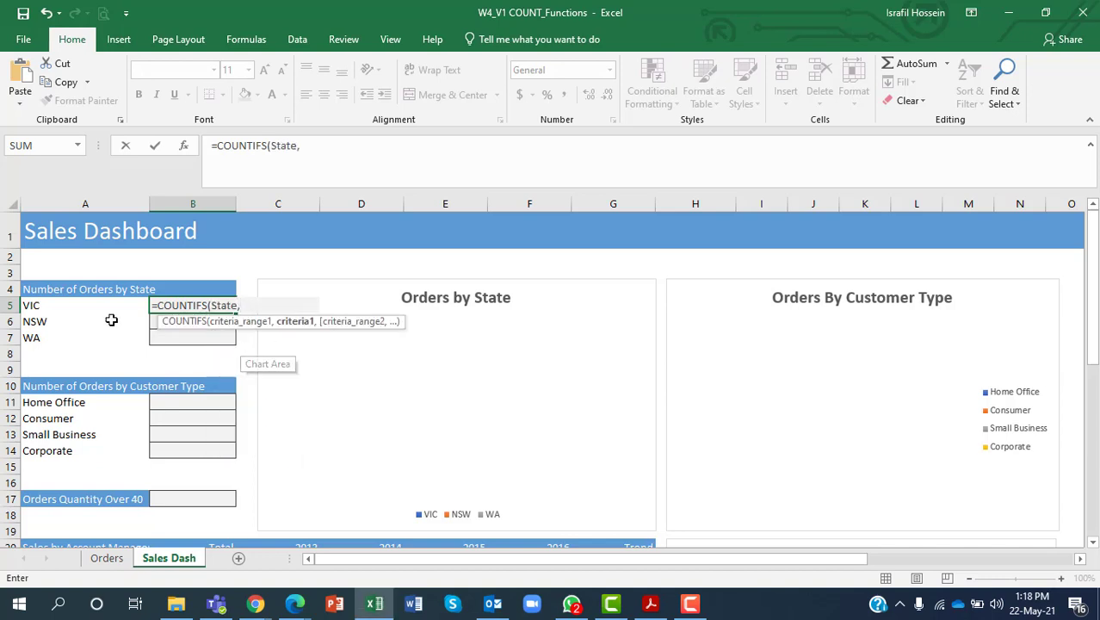
left_click(62, 307)
type(")")
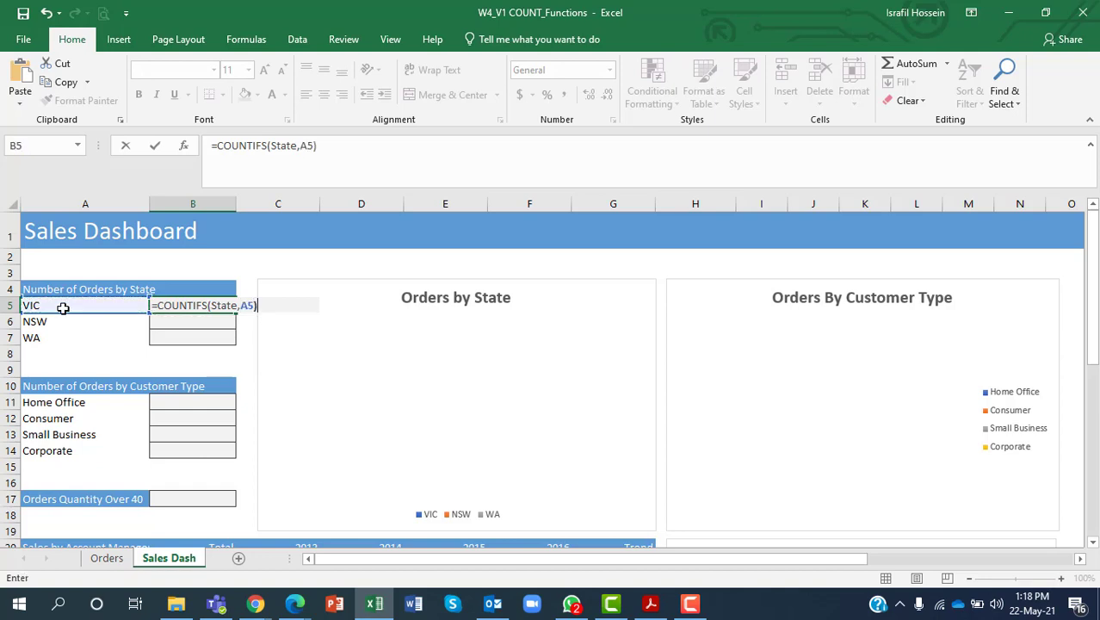
key("Return")
left_click(187, 306)
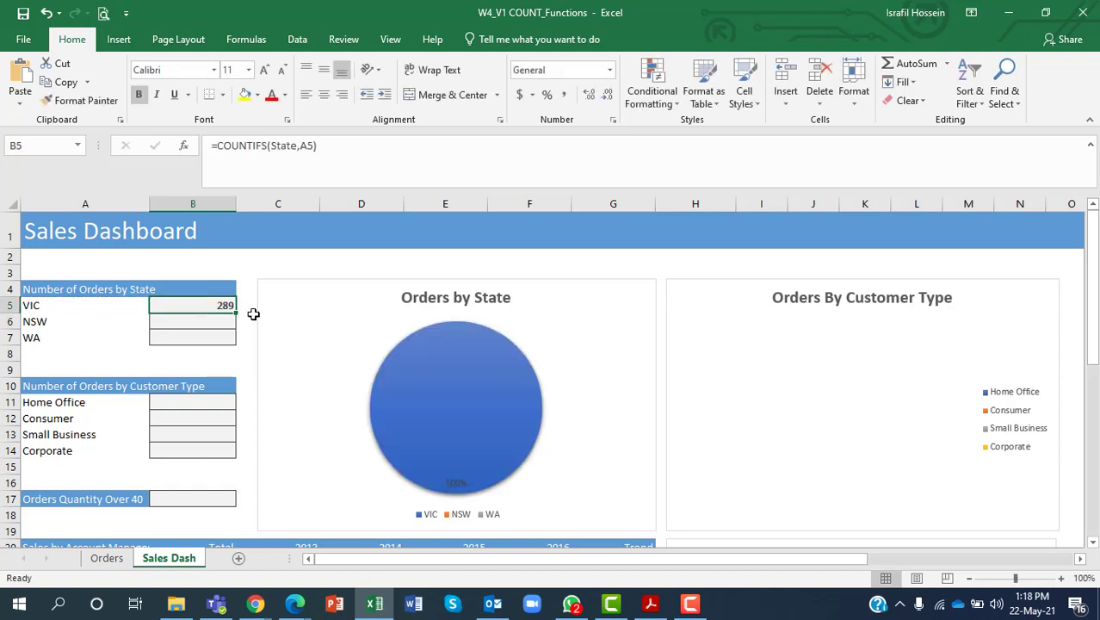
left_click_drag(235, 312, 231, 343)
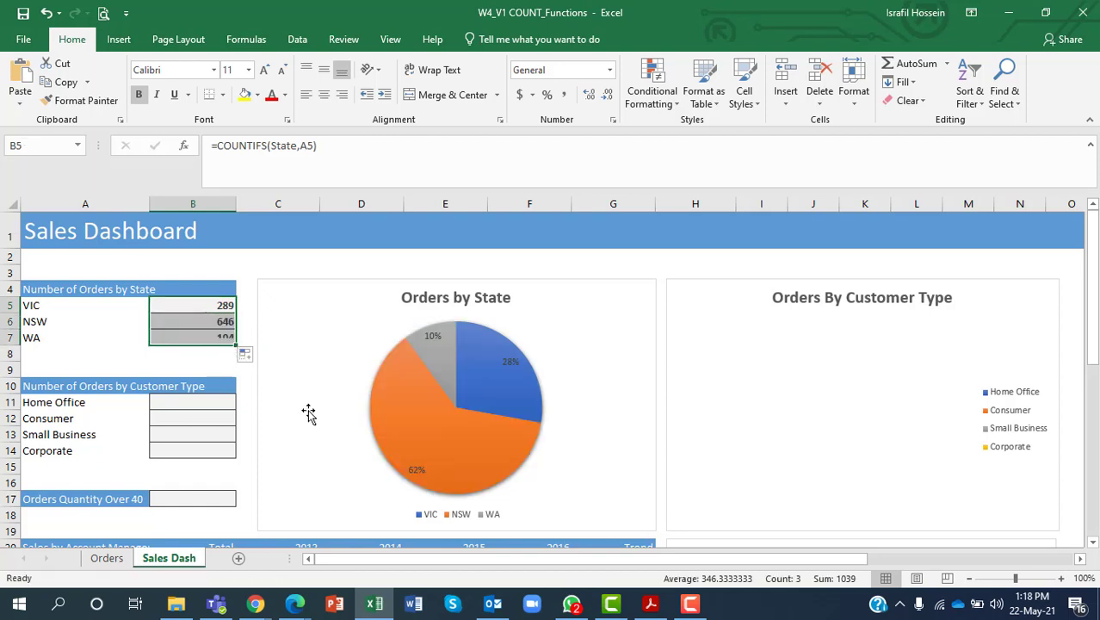
Begin a COUNTIFS formula in B11 for the Home Office orders with the named range Customer_Type as the criteria range
left_click(203, 403)
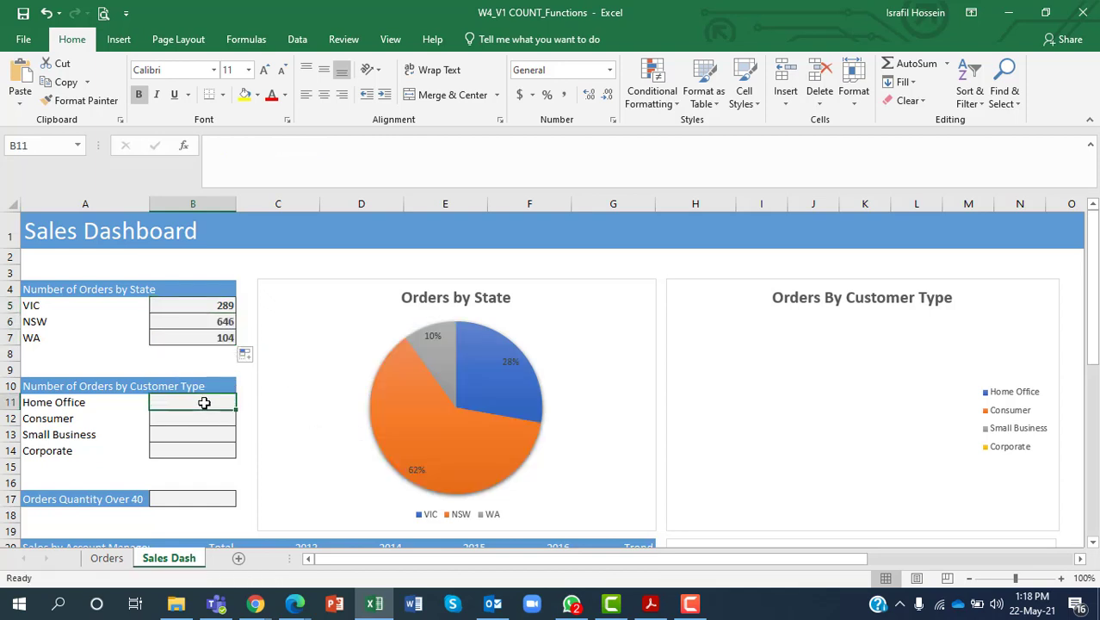
type("=")
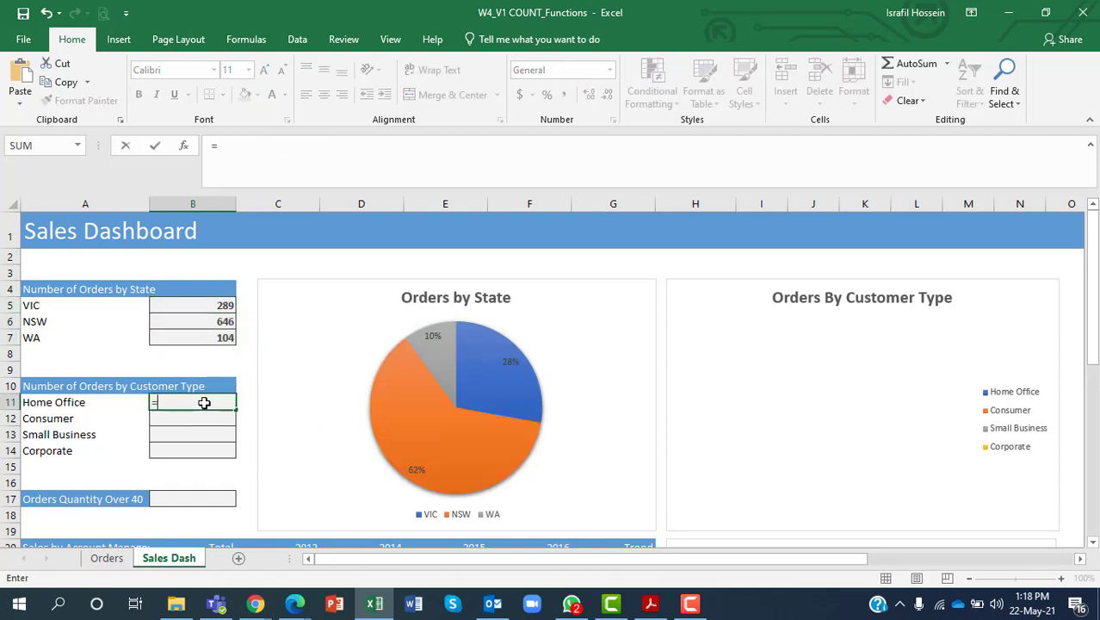
type("Countif")
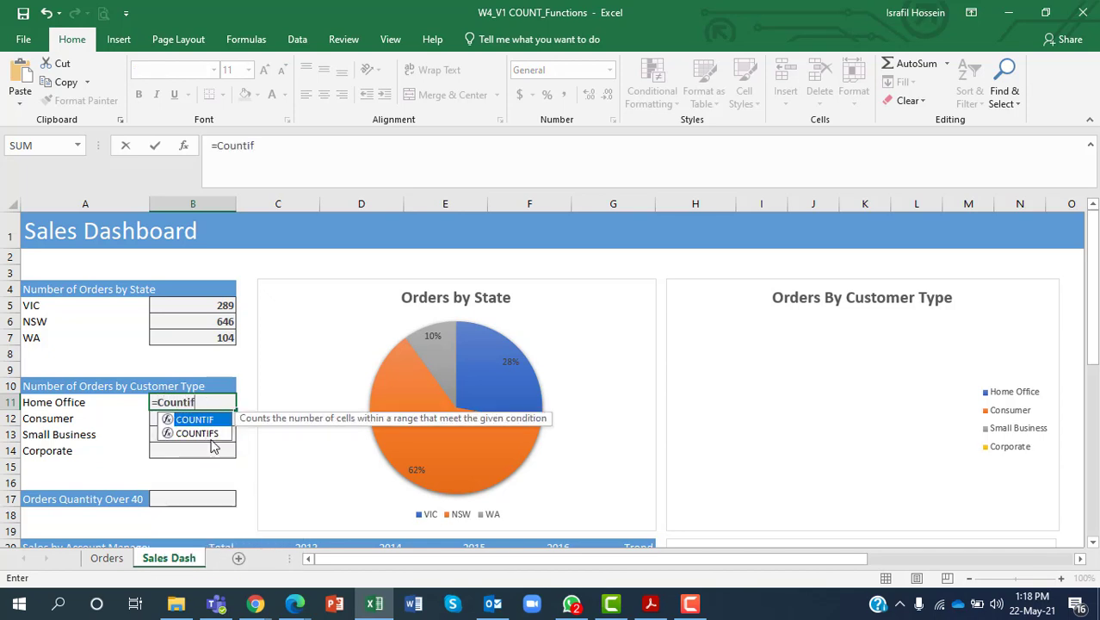
left_click(211, 435)
double_click(212, 434)
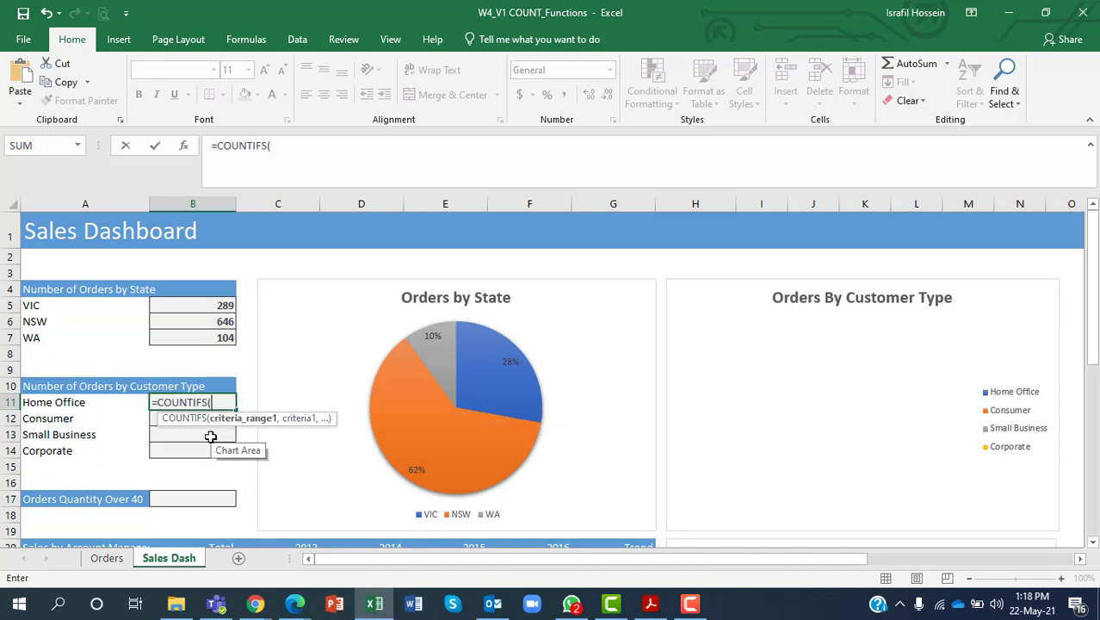
type("custo")
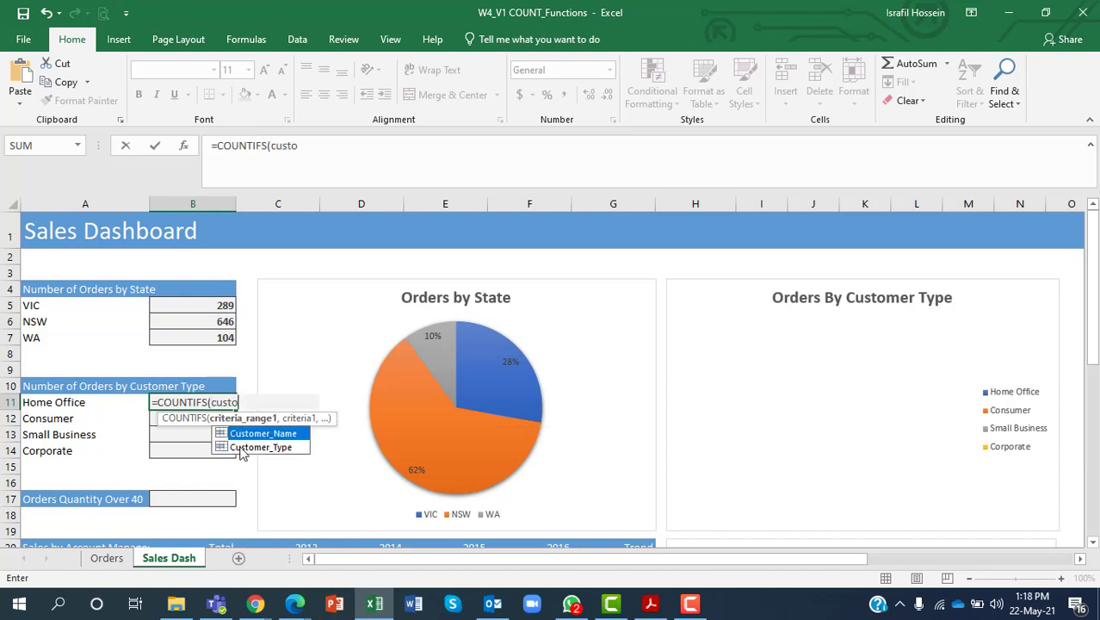
left_click(242, 448)
double_click(244, 448)
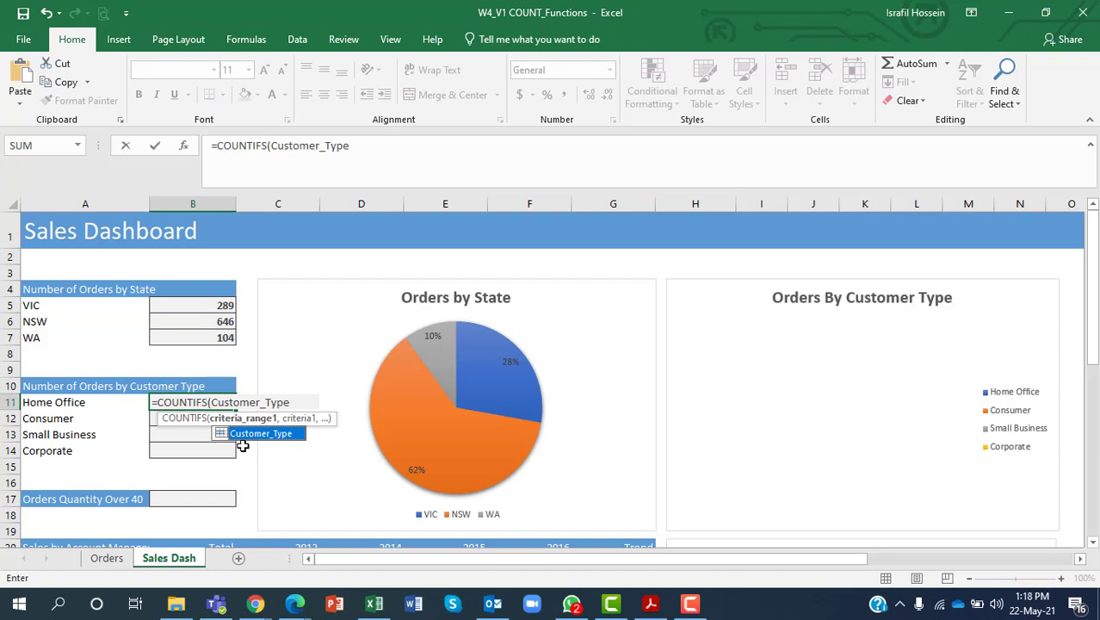
left_click(76, 405)
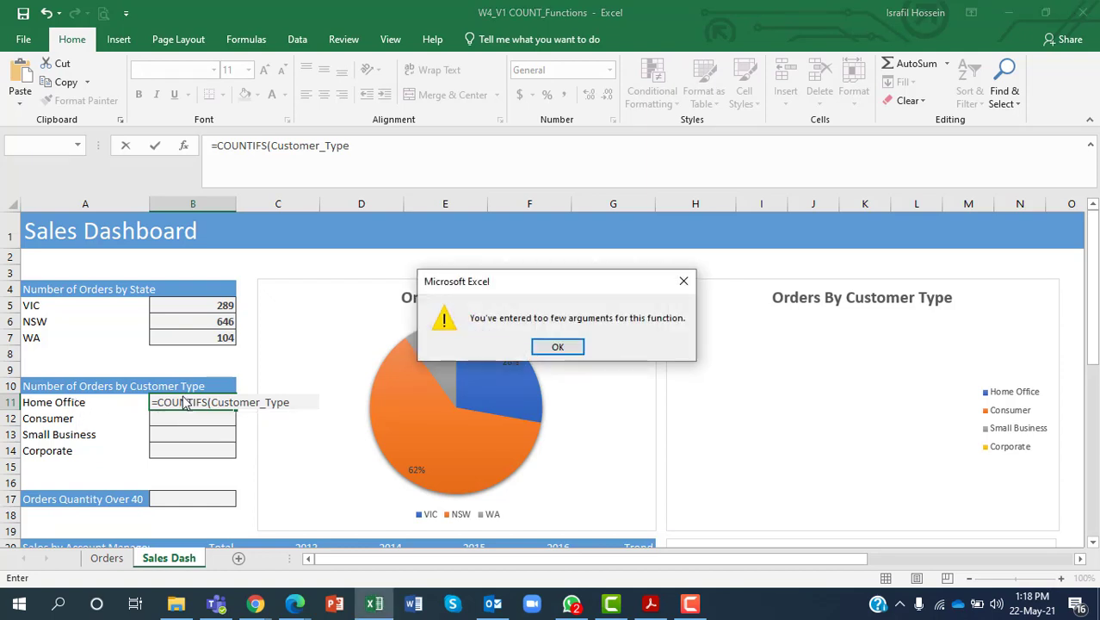
left_click(558, 347)
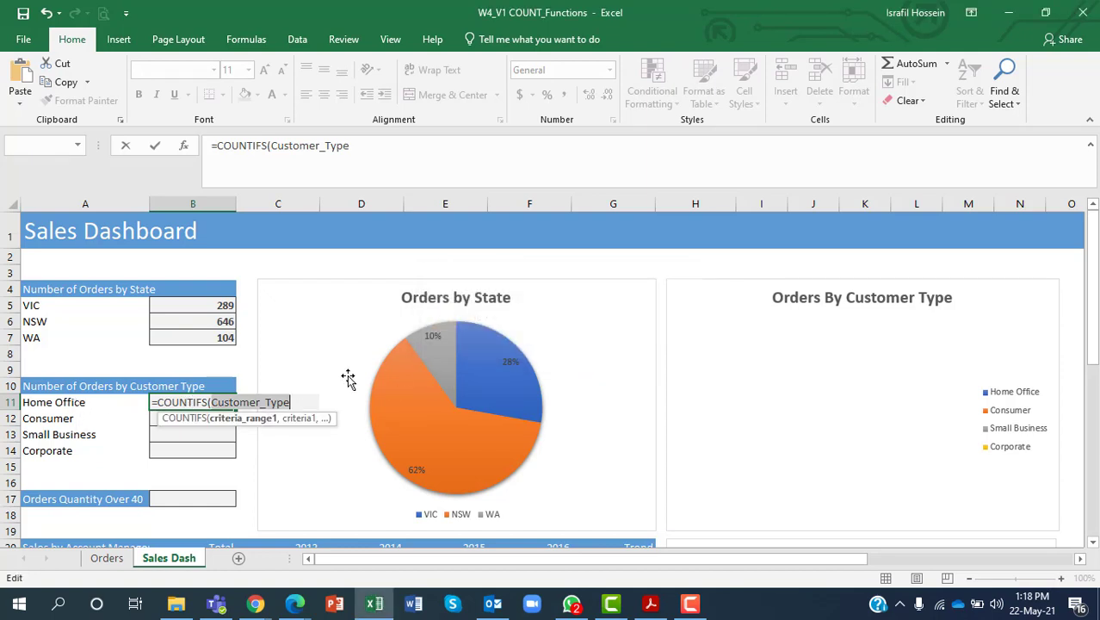
left_click(296, 402)
type(",")
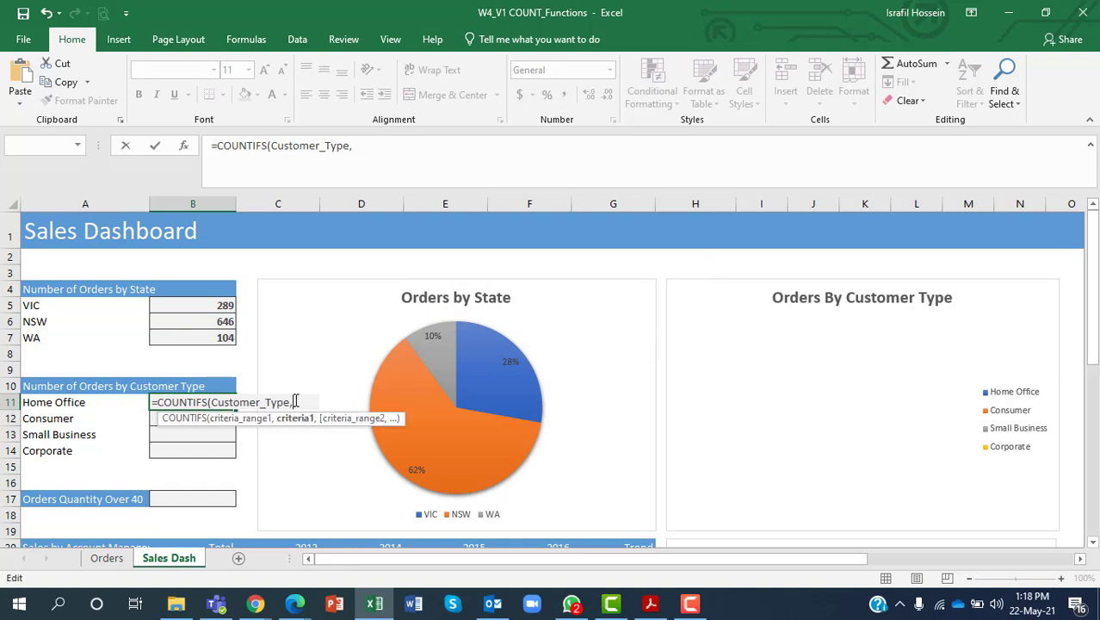
Complete the B11 formula with A11 as the criterion and fill it down through the Corporate row
left_click(89, 402)
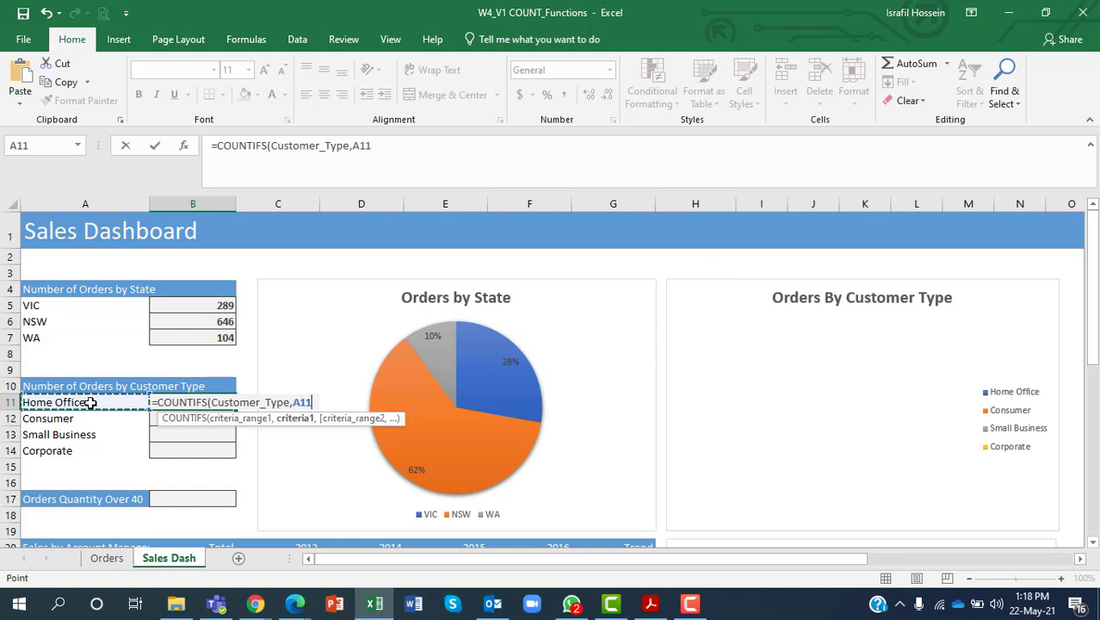
type("(")
key("BackSpace")
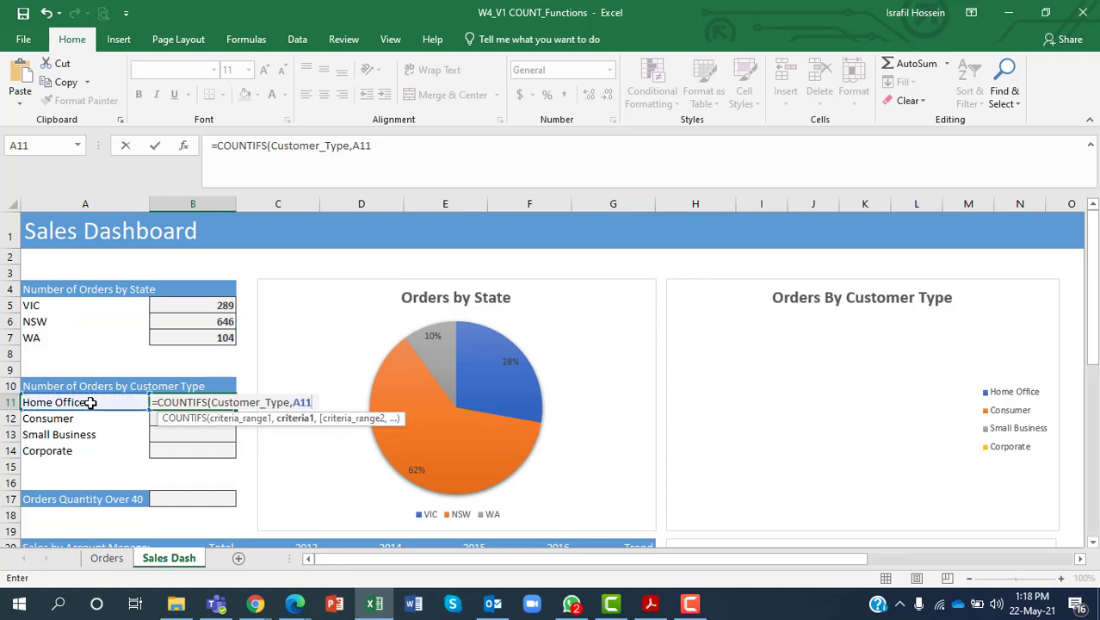
type(")")
key("Return")
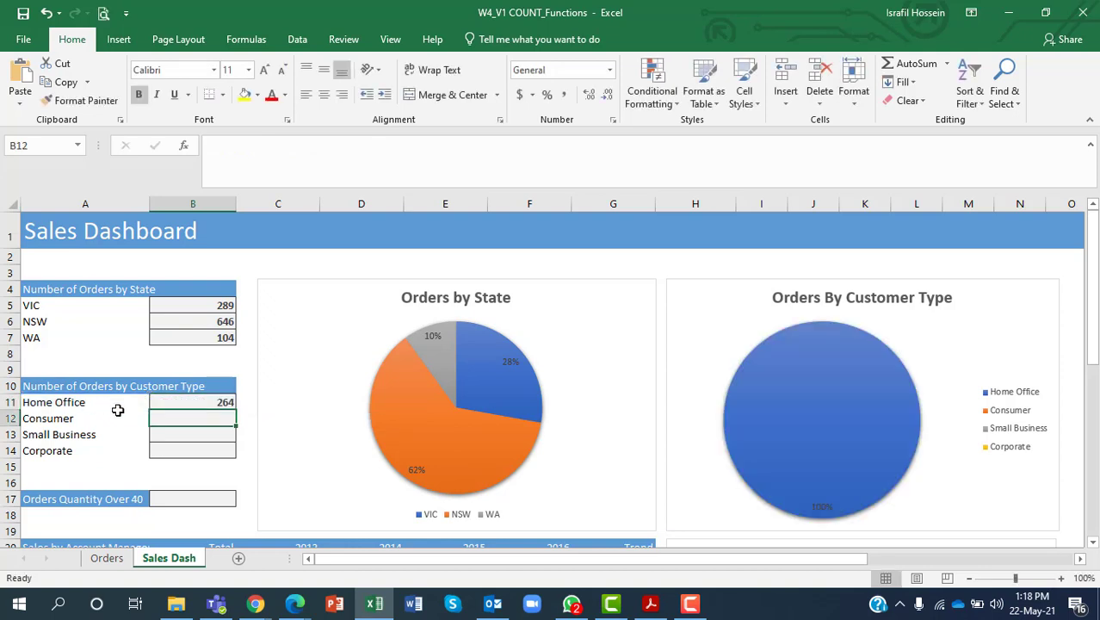
left_click(194, 405)
left_click_drag(234, 410, 229, 460)
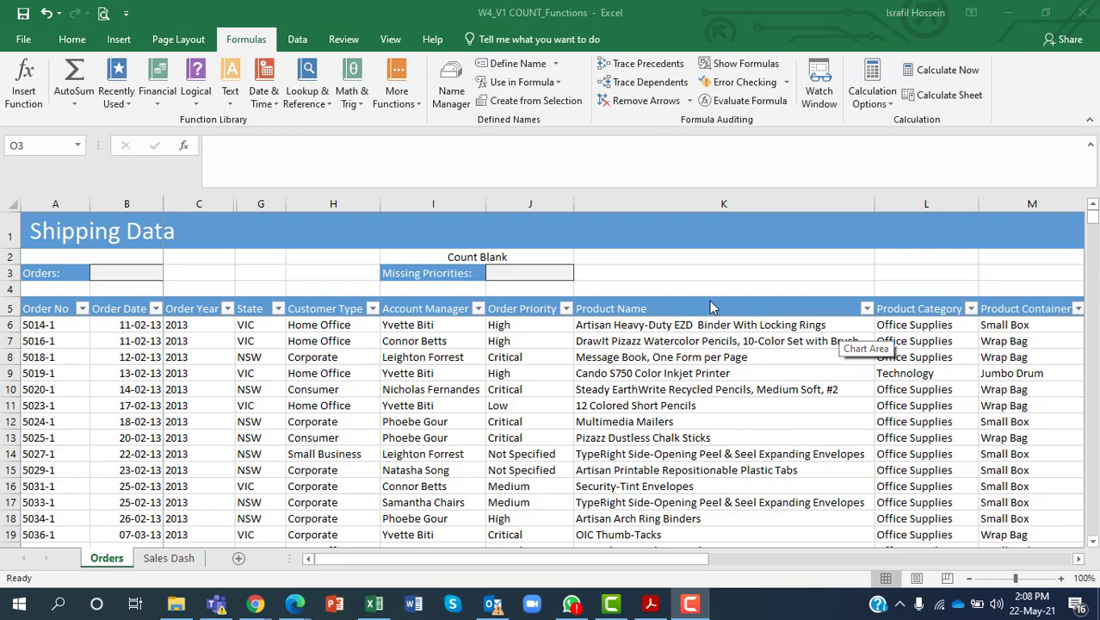
Create named ranges for the whole shipping data table on the Orders sheet, from Order No to Total, using only the top row labels
left_click(621, 308)
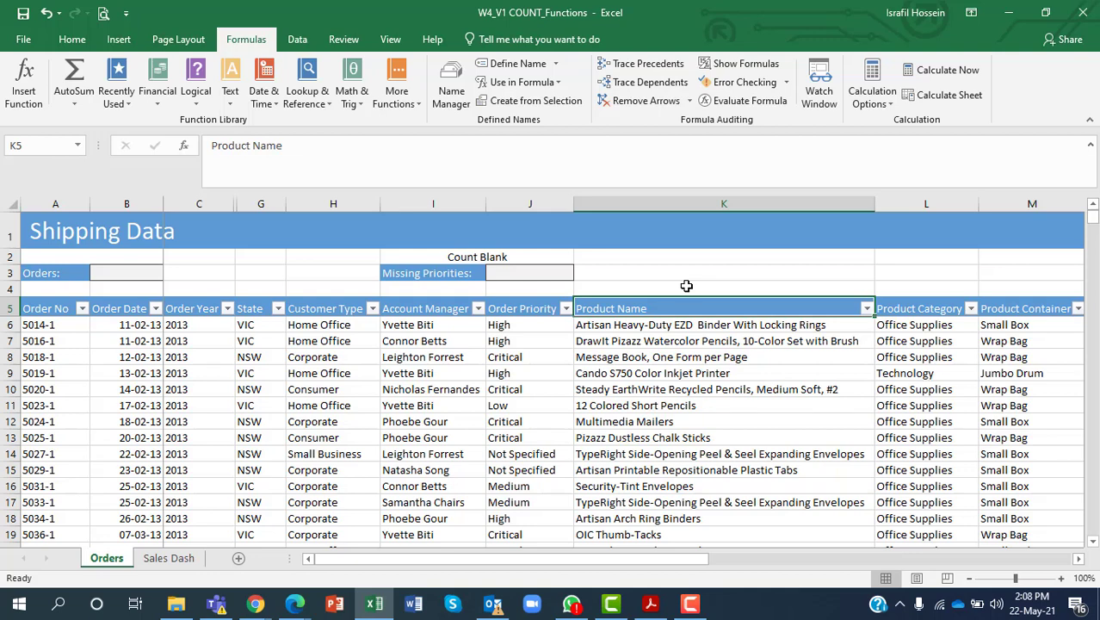
left_click(176, 441)
left_click(52, 310)
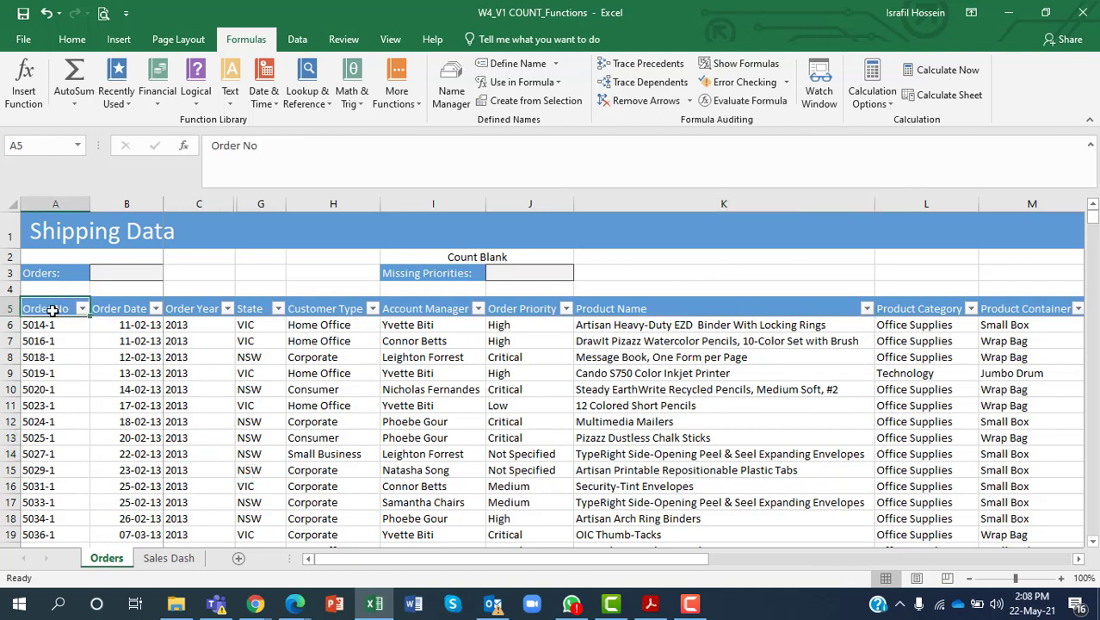
key("shift+Right")
key("shift+Right")
key("shift+Right")
key("shift+Right")
key("shift+Right")
key("shift+Right")
key("shift+Right")
key("shift+Right")
key("shift+Right")
key("shift+Right")
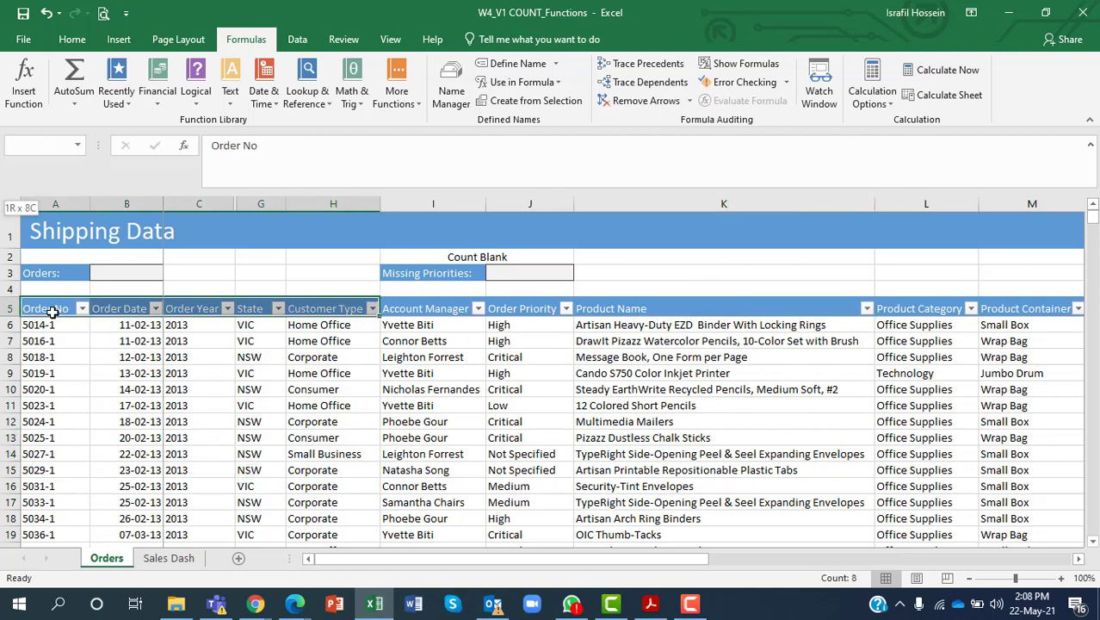
key("shift+Right")
key("shift+Right")
key("shift+Right")
key("shift+Right")
key("shift+Right")
key("shift+Right")
key("shift+Right")
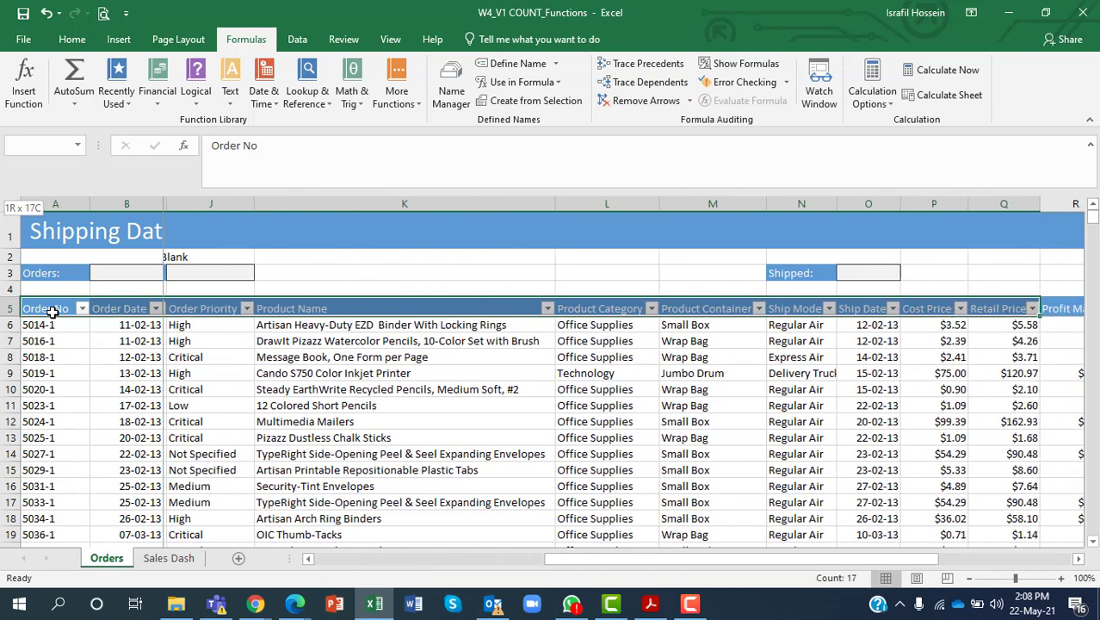
key("shift+Right")
key("shift+Right")
key("shift+Right")
key("shift+Right")
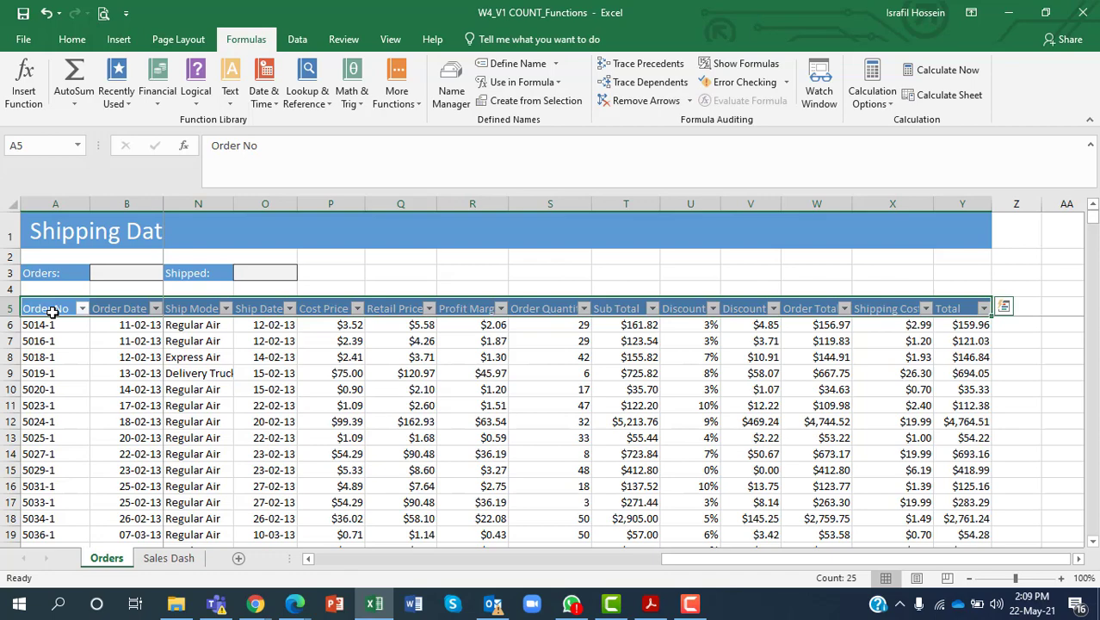
key("ctrl+shift+Down")
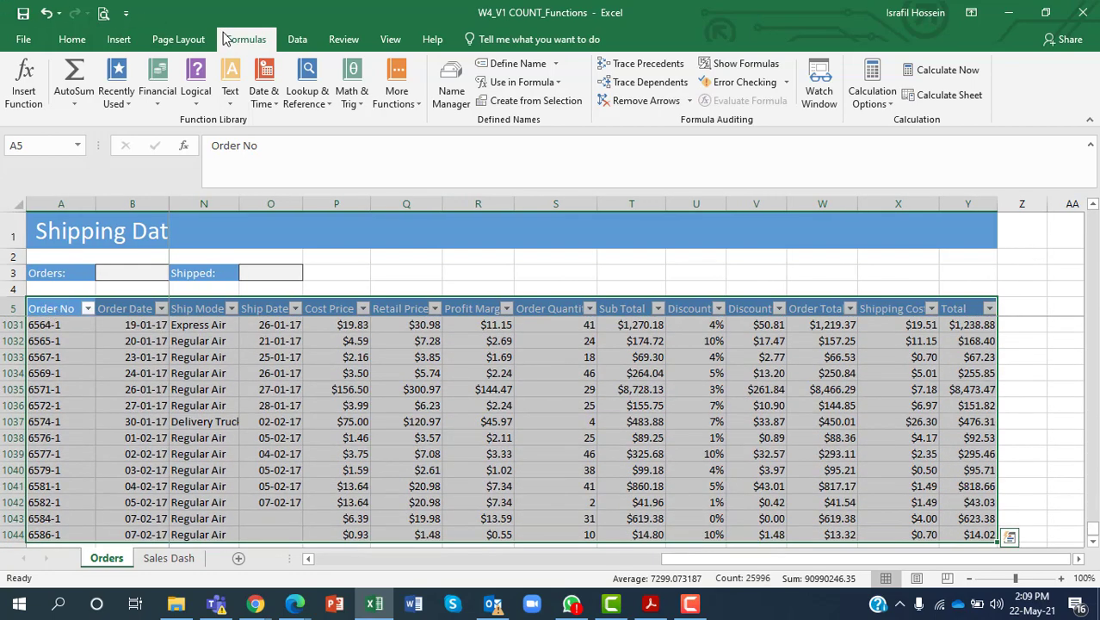
left_click(553, 103)
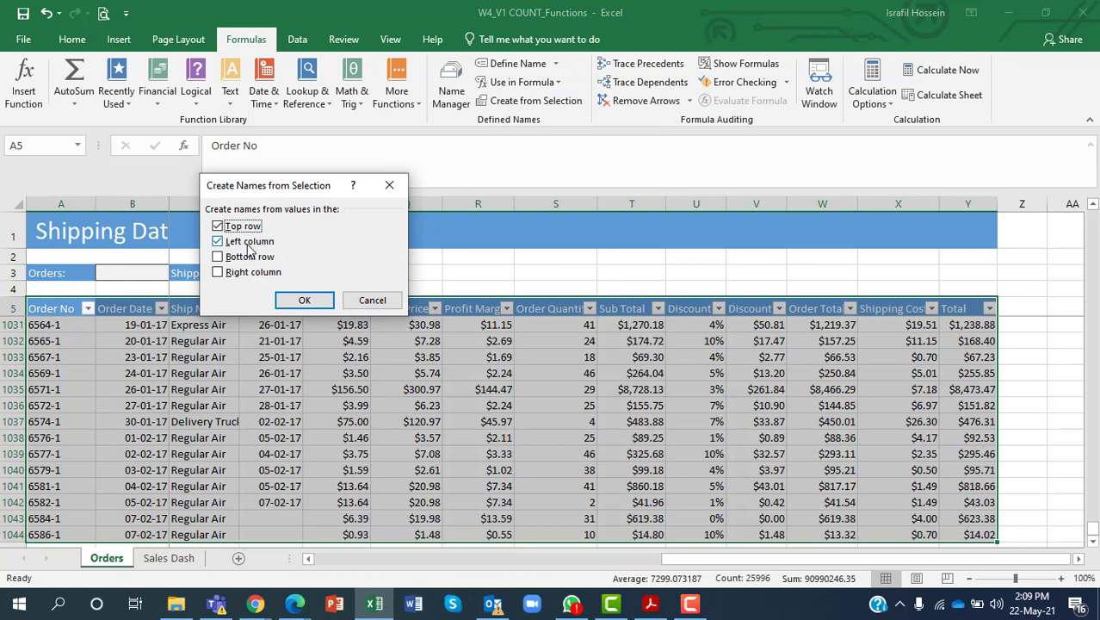
left_click(249, 245)
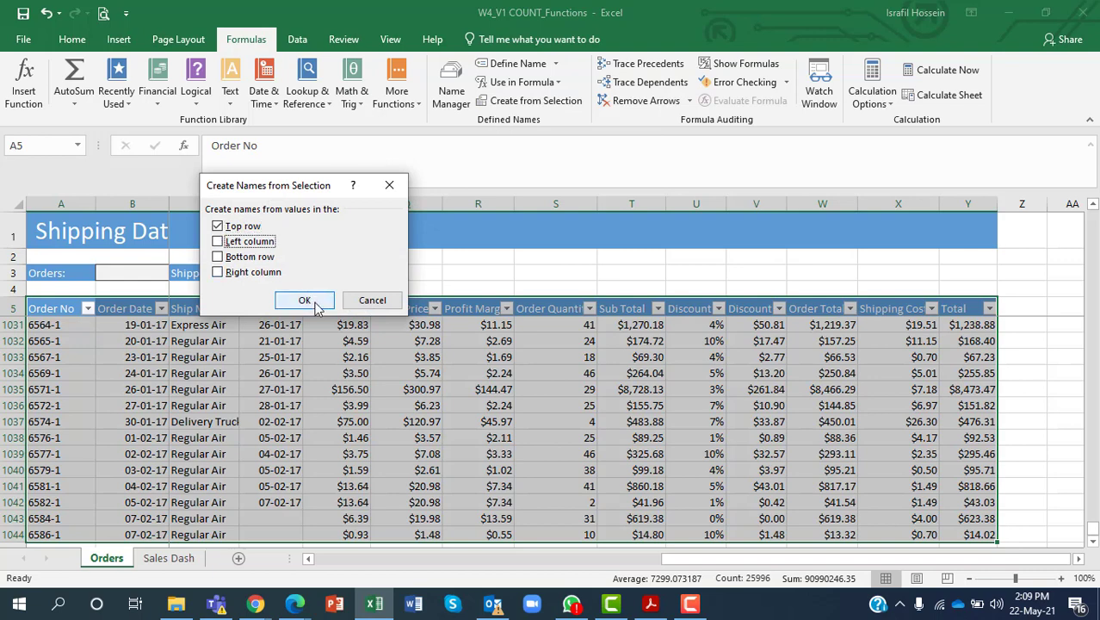
left_click(305, 301)
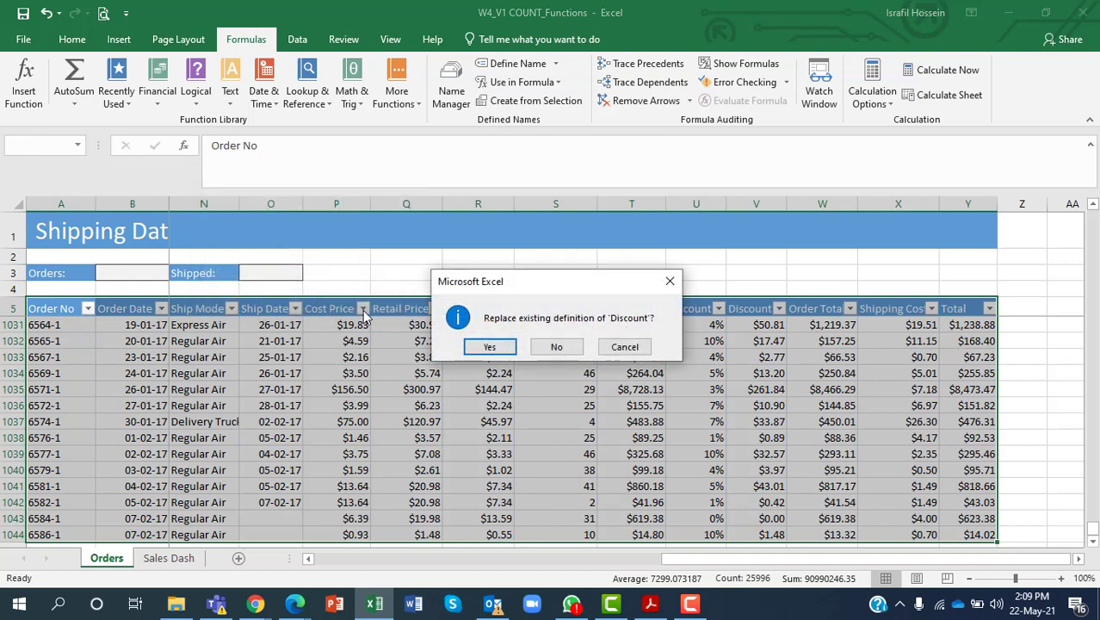
left_click(490, 347)
left_click(559, 347)
scroll(209, 545, "left", 5)
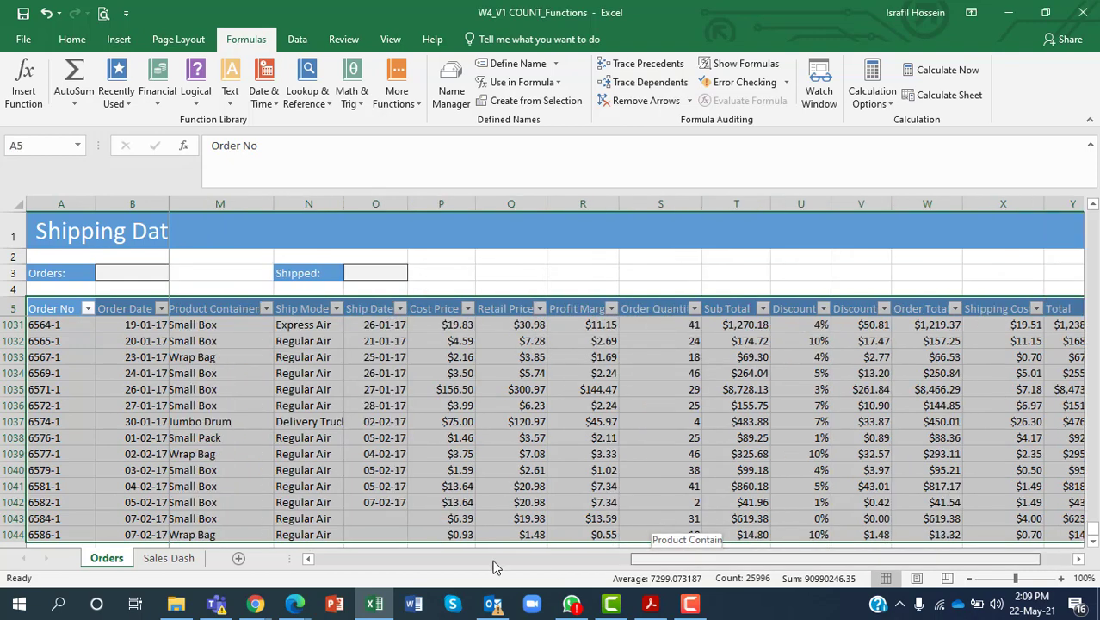
left_click(315, 388)
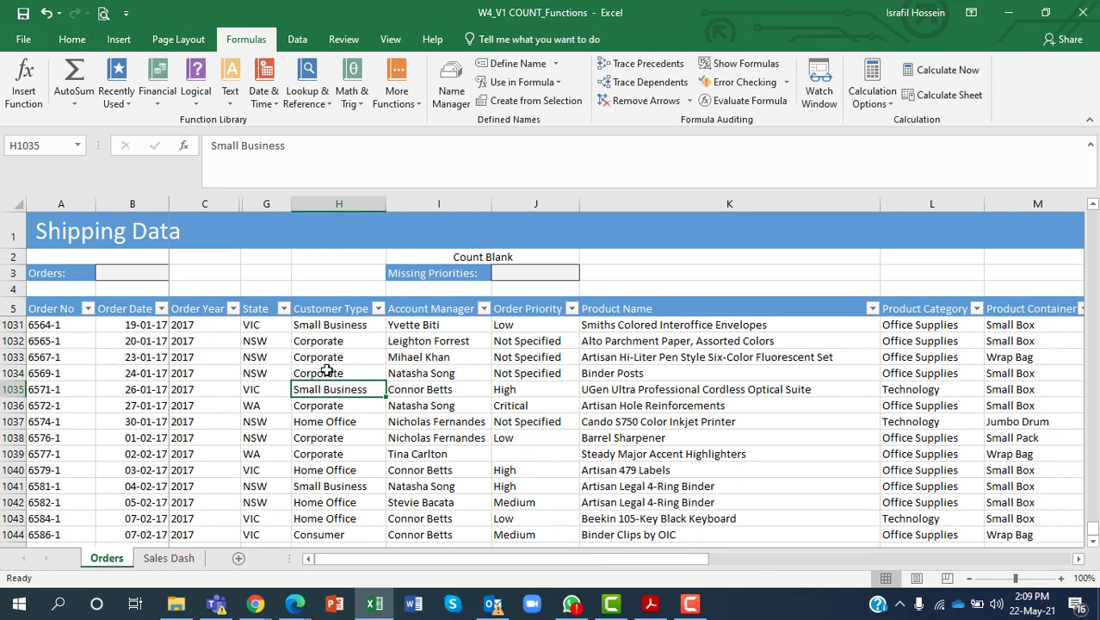
Begin a COUNTBLANK formula in J3 for the Missing Priorities count on the Orders sheet
scroll(383, 387, "down", 6)
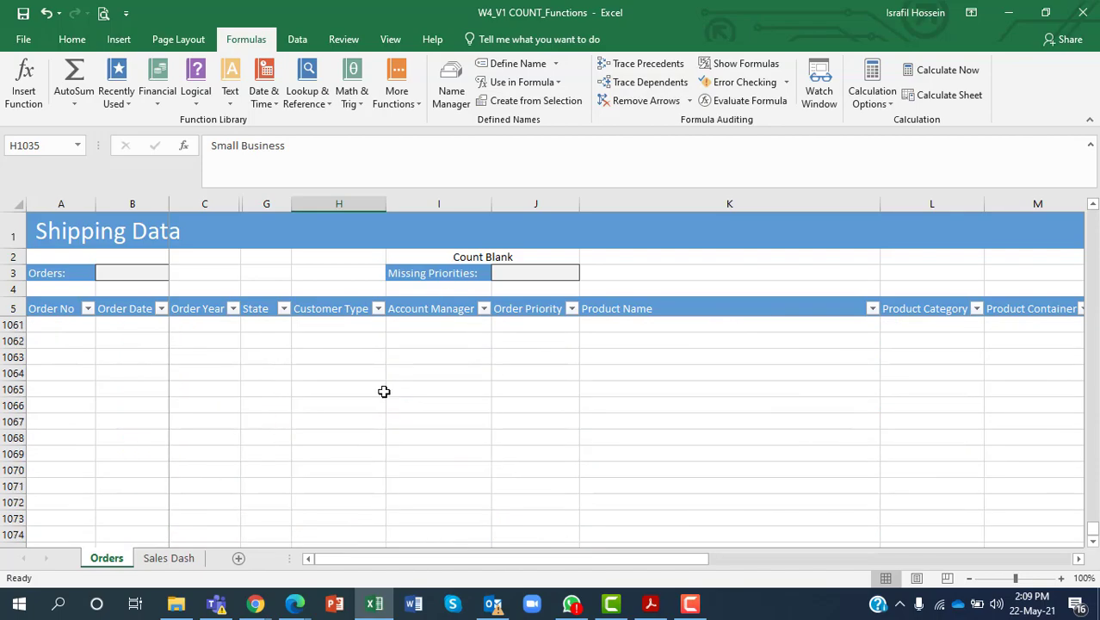
scroll(384, 389, "up", 20)
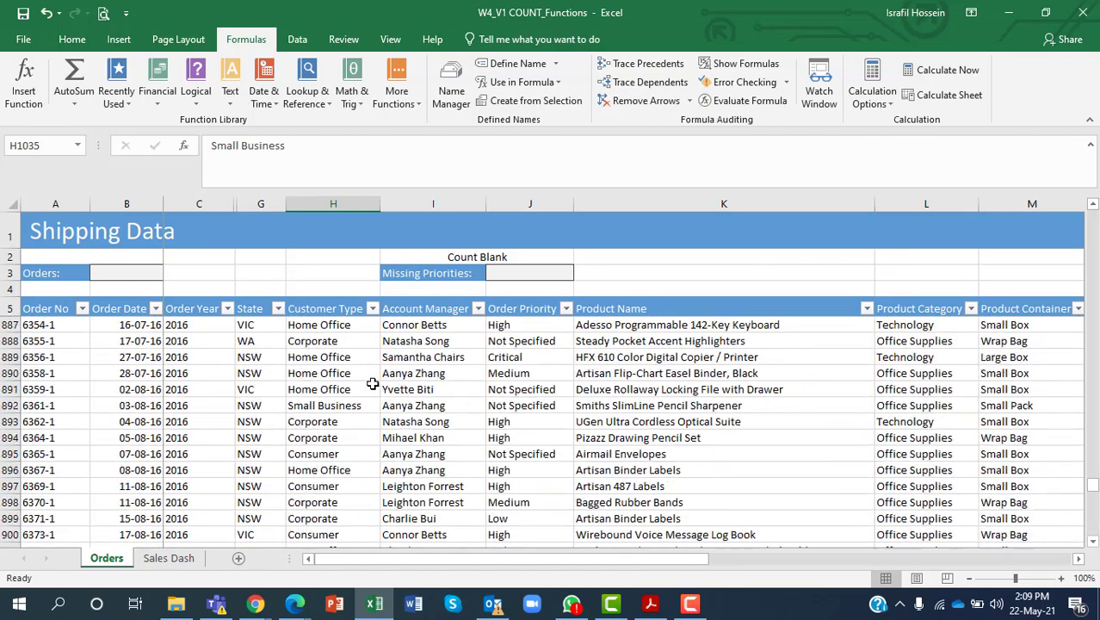
scroll(372, 382, "up", 20)
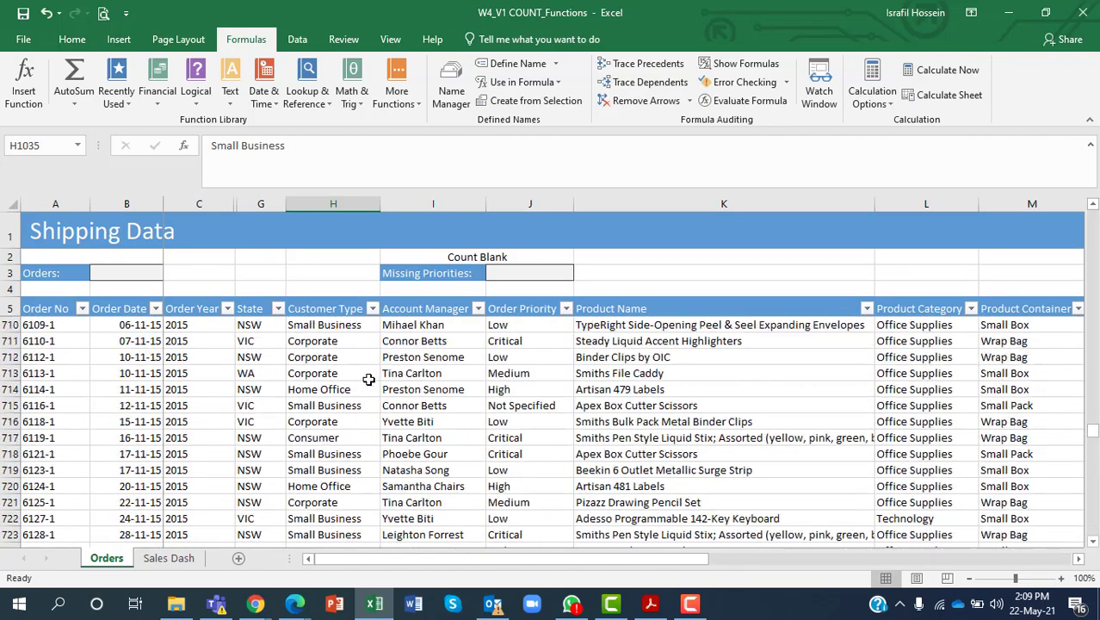
scroll(367, 379, "up", 20)
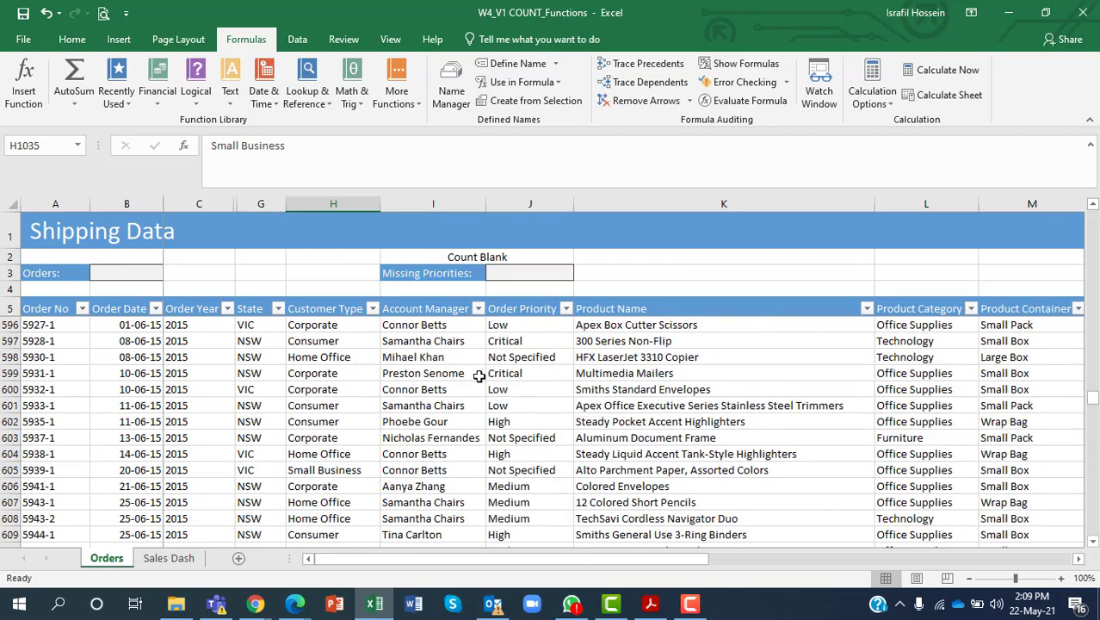
scroll(479, 376, "up", 20)
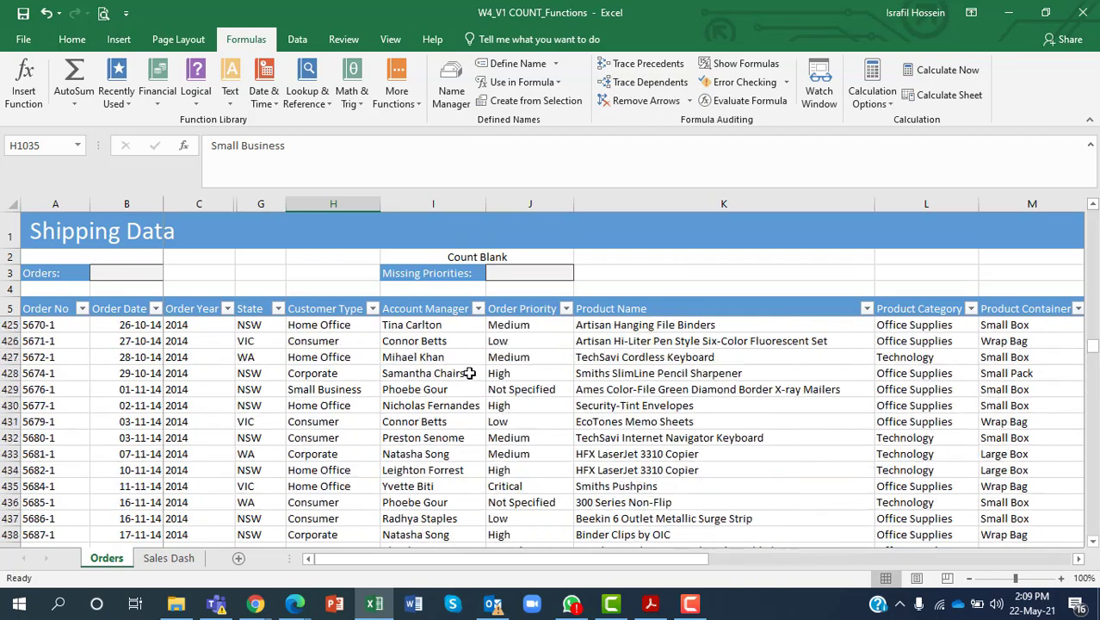
scroll(468, 375, "up", 20)
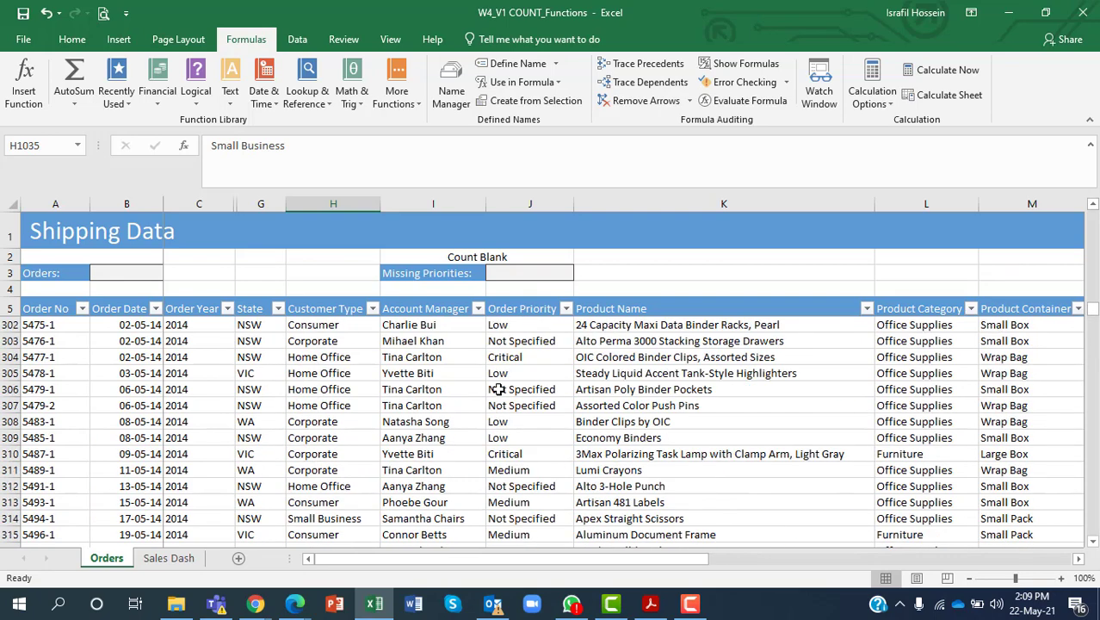
left_click(521, 270)
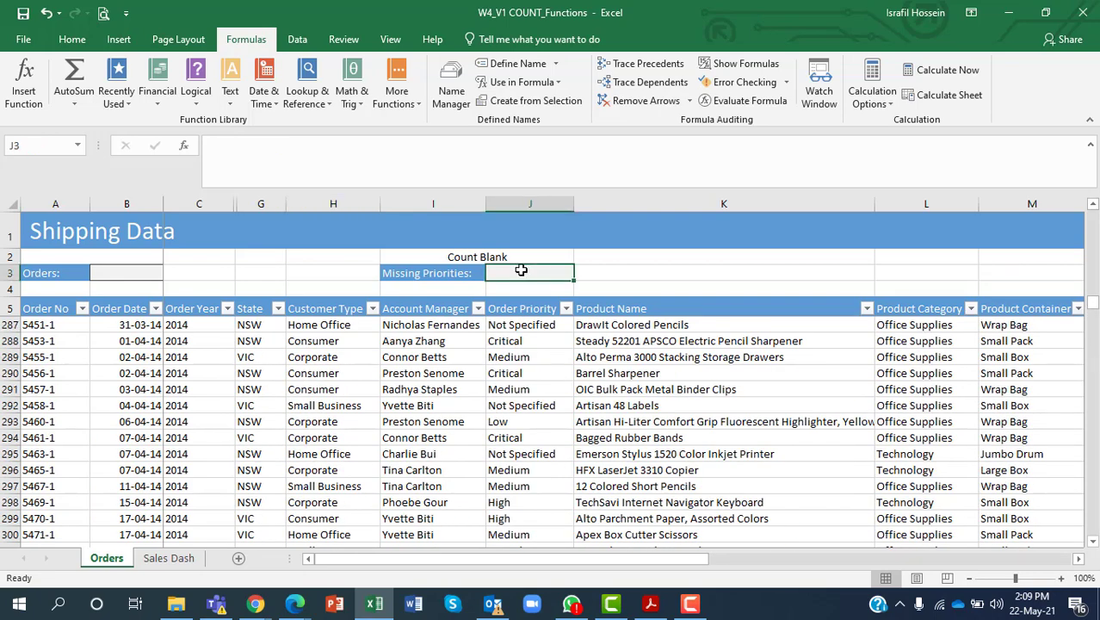
type("=")
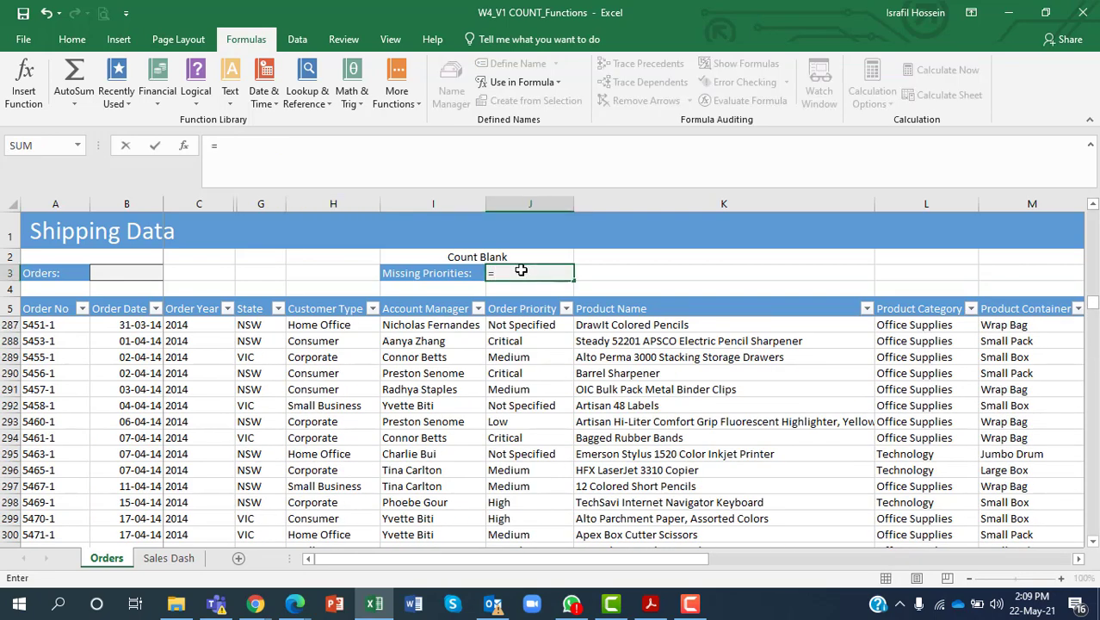
type("cou")
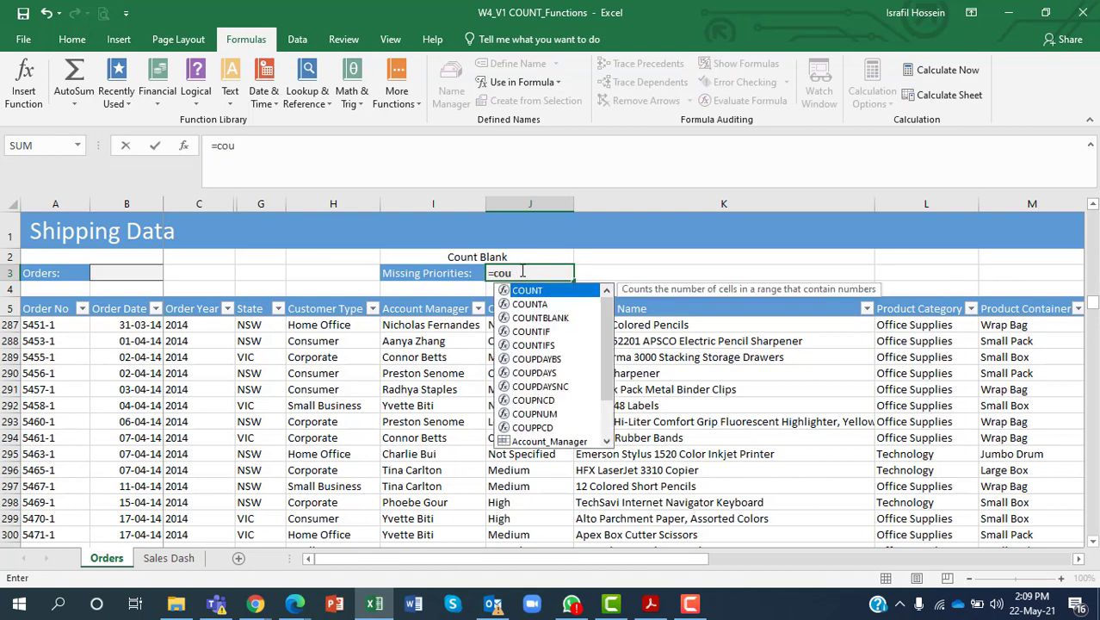
type("n")
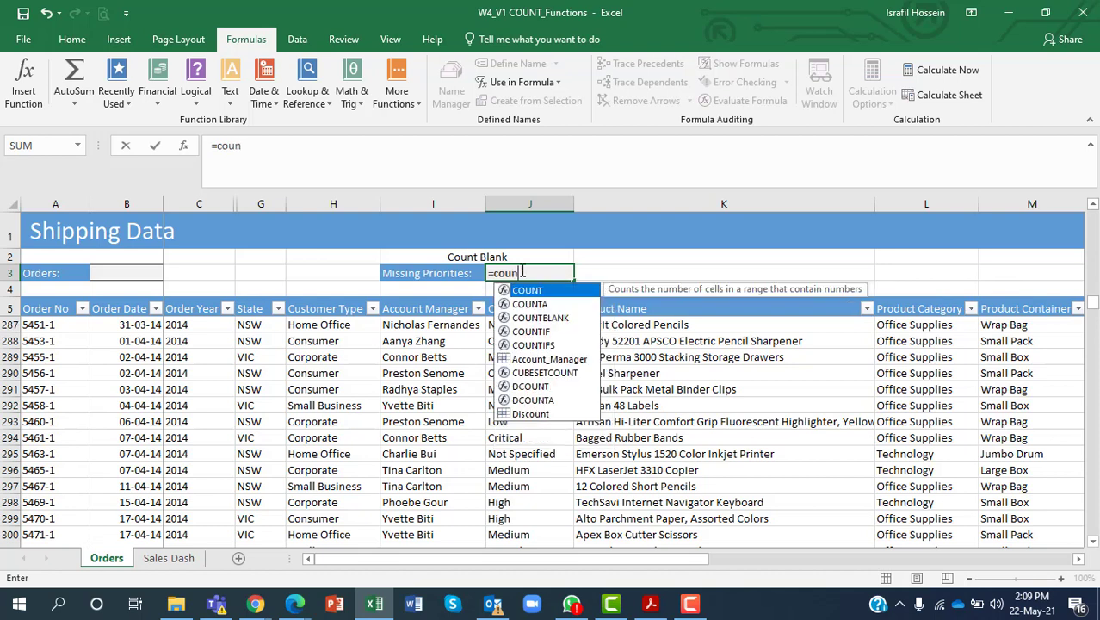
double_click(540, 318)
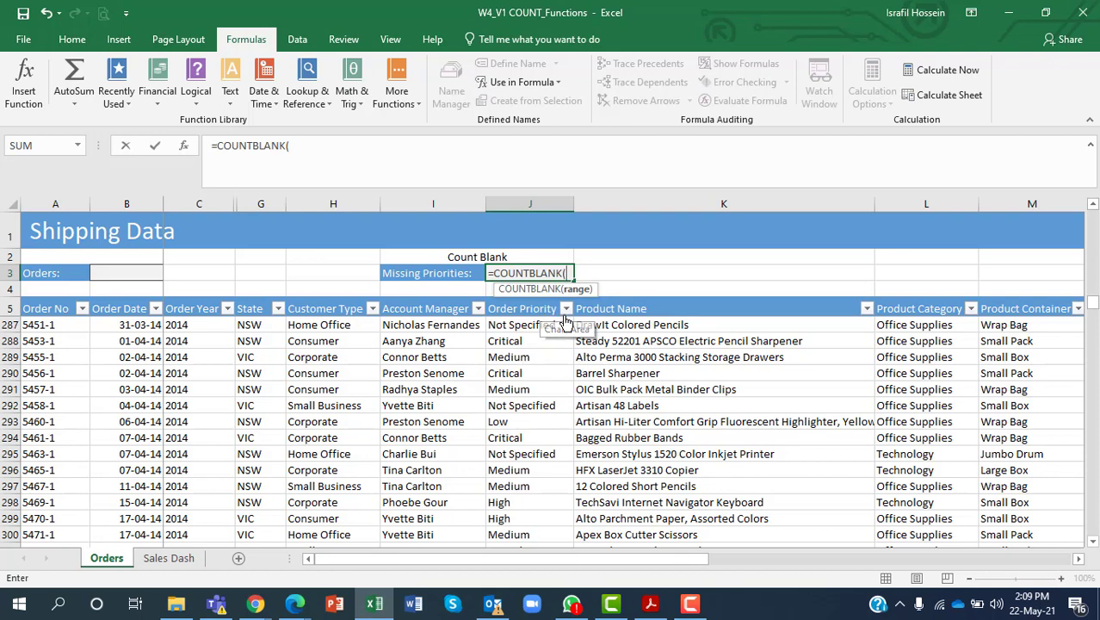
Complete the J3 formula with the named range Order_Priority as its range
type("ored")
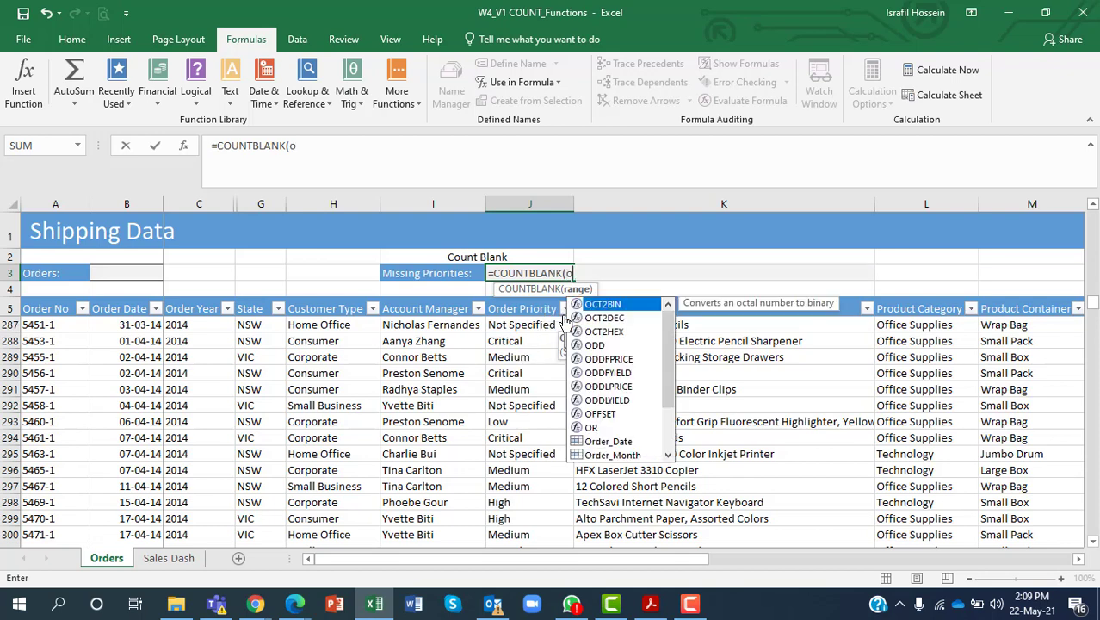
key("BackSpace")
key("BackSpace")
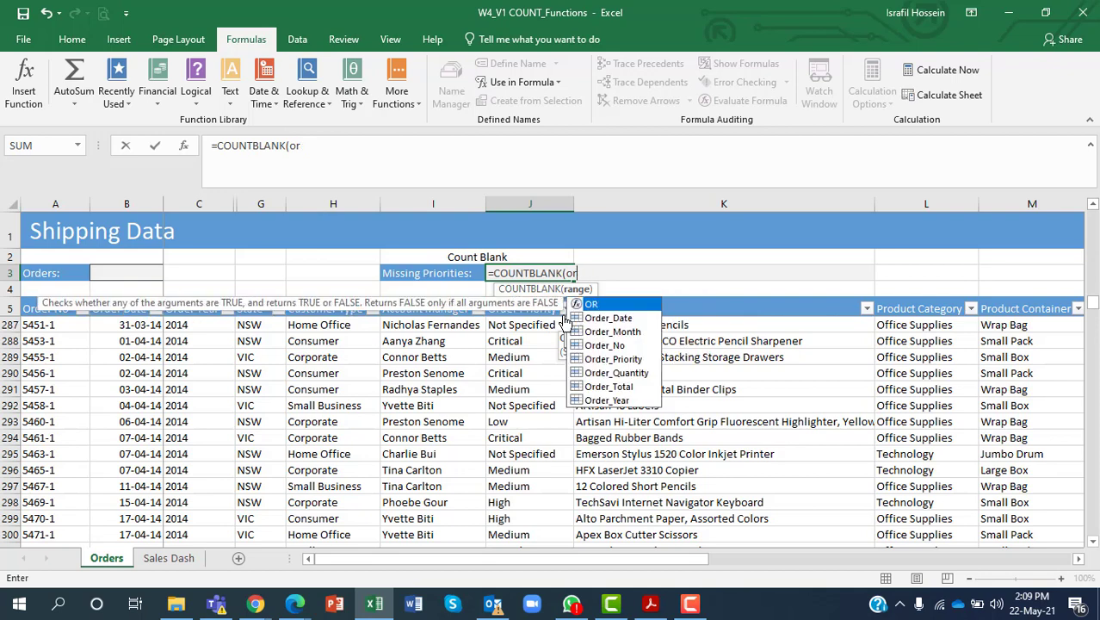
type("de")
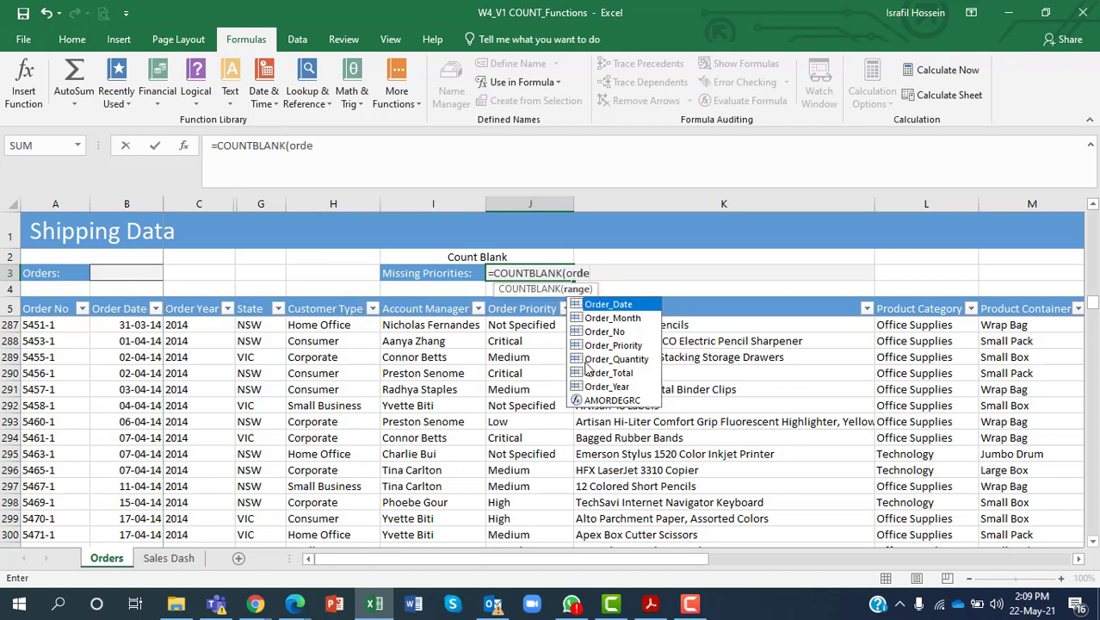
double_click(615, 345)
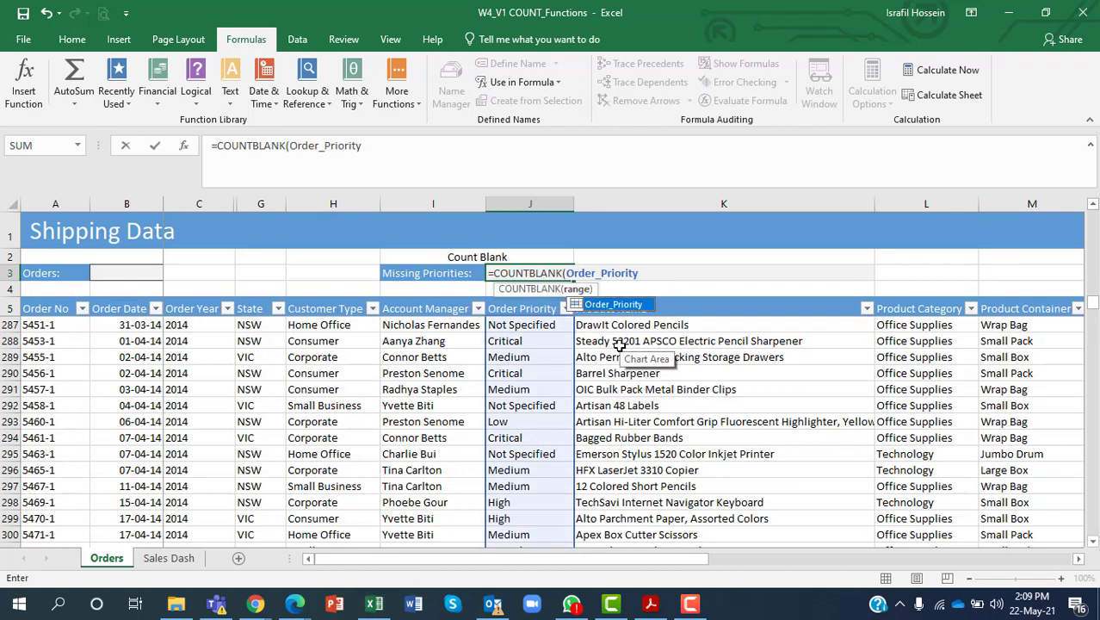
type(")")
key("Return")
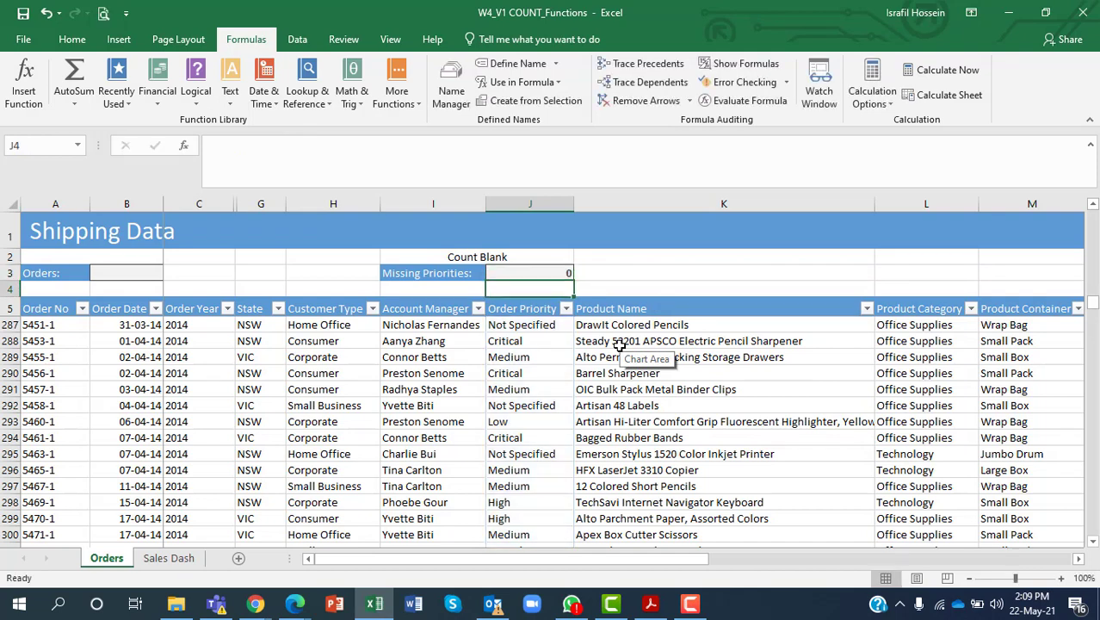
left_click(623, 273)
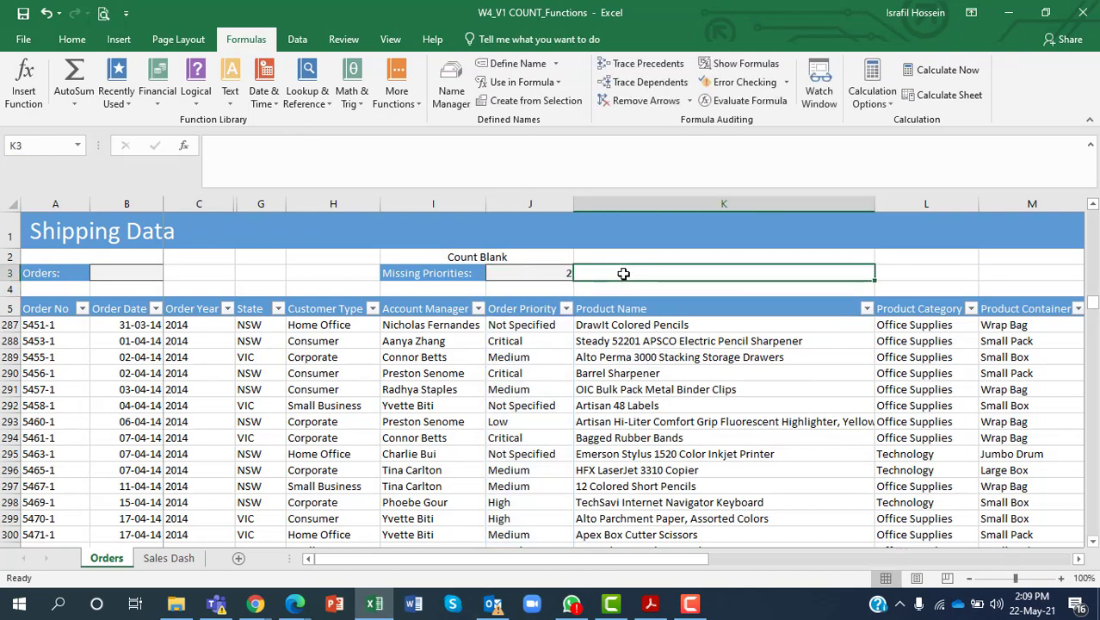
left_click(624, 421)
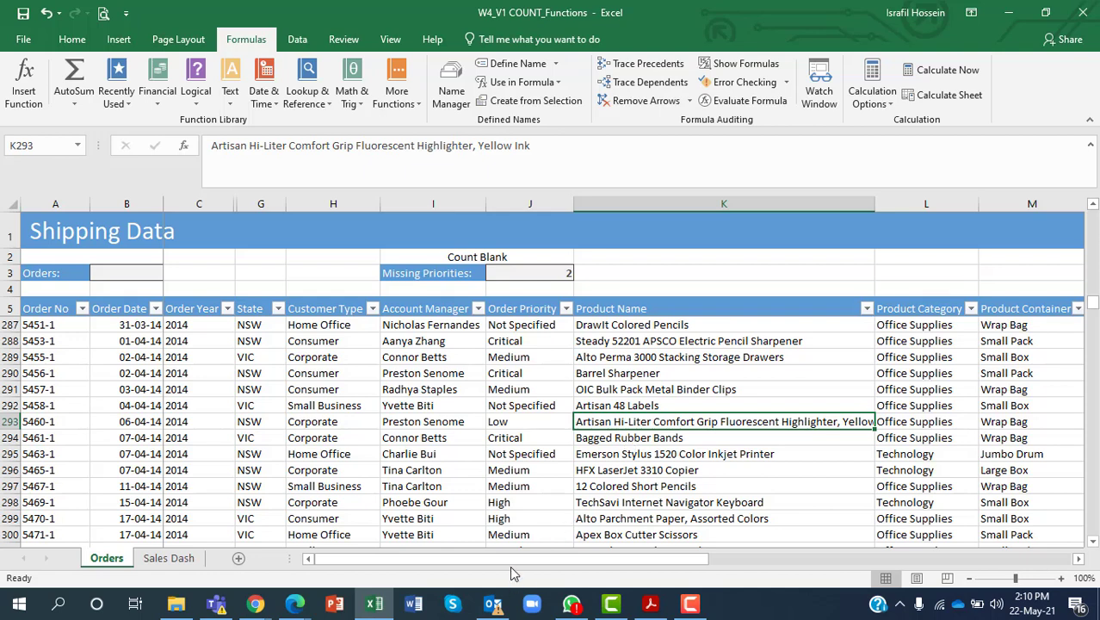
Enter =COUNT(Ship_Date) in O3 to count the shipped orders
left_click_drag(509, 565, 634, 572)
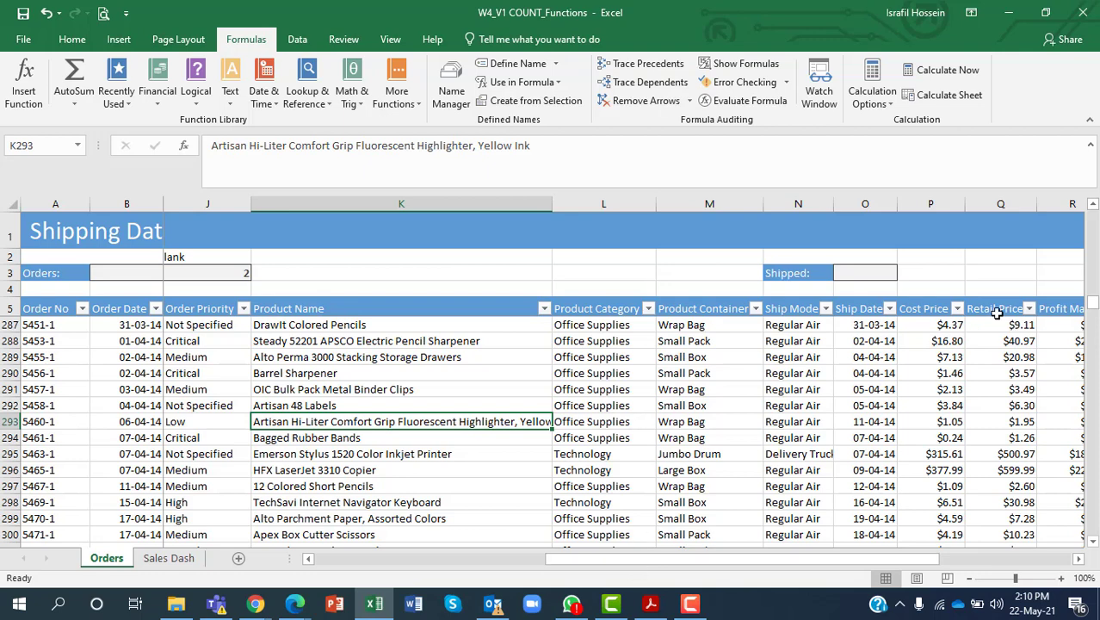
left_click(870, 273)
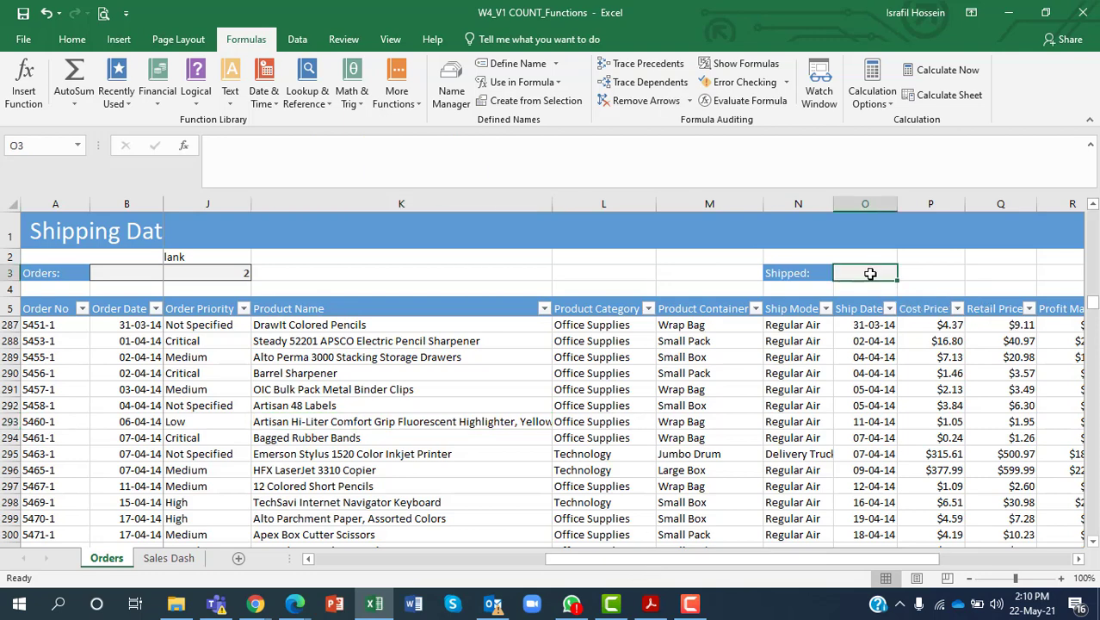
type("=coun")
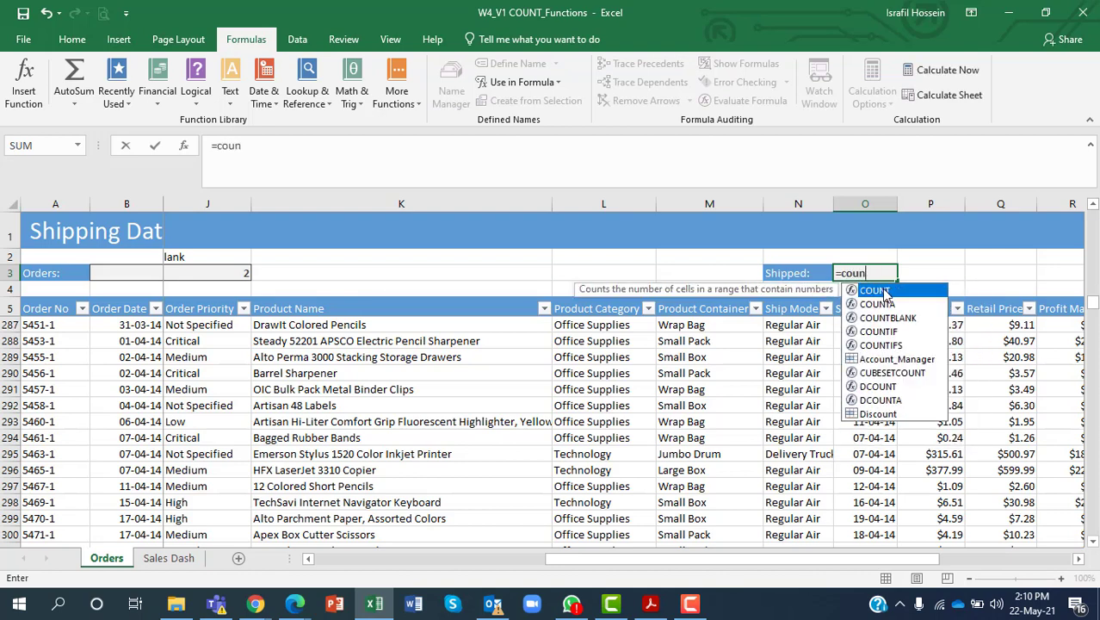
double_click(883, 291)
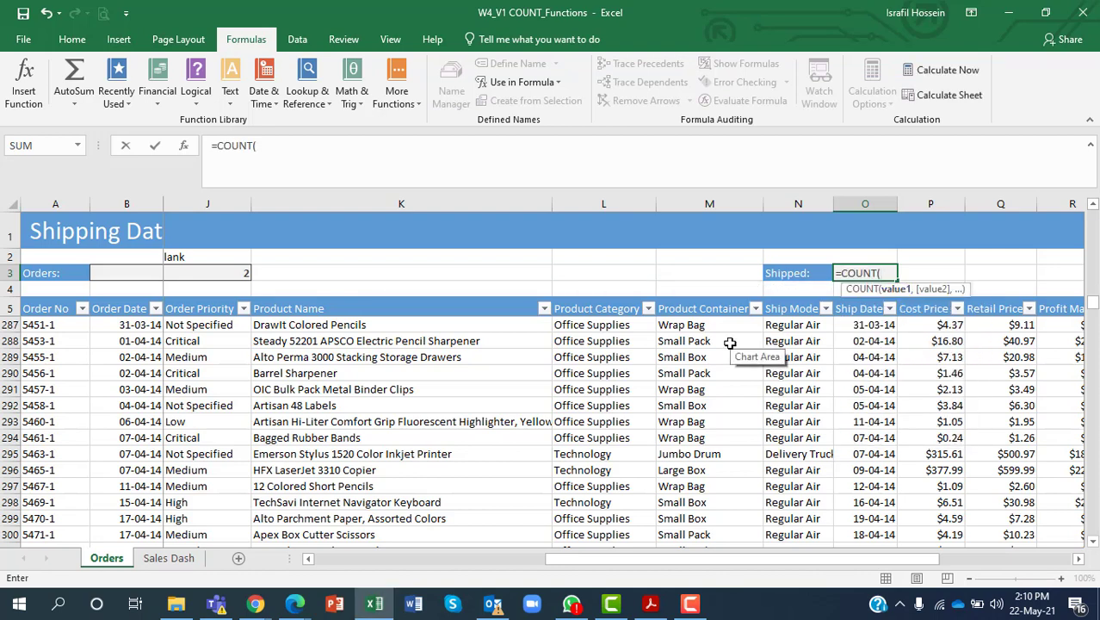
type("shim")
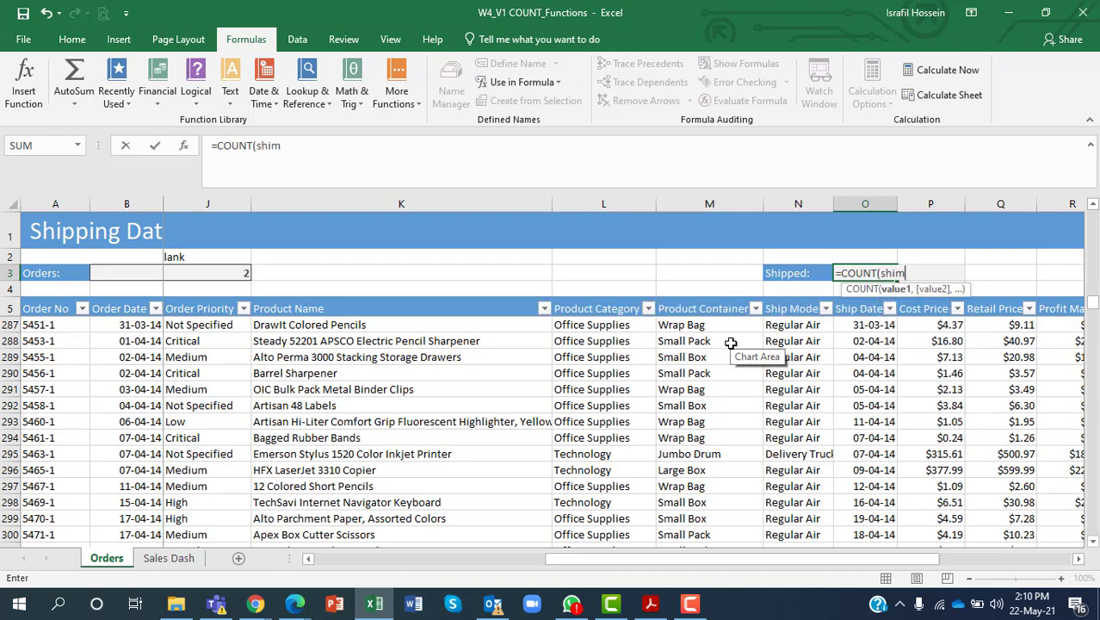
key("BackSpace")
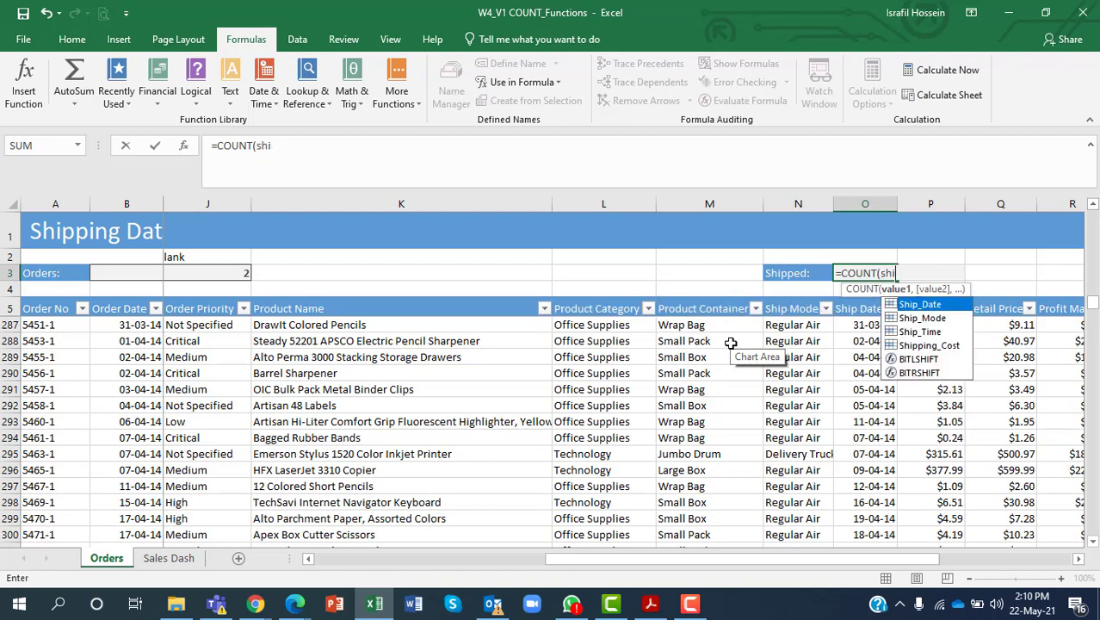
type("p")
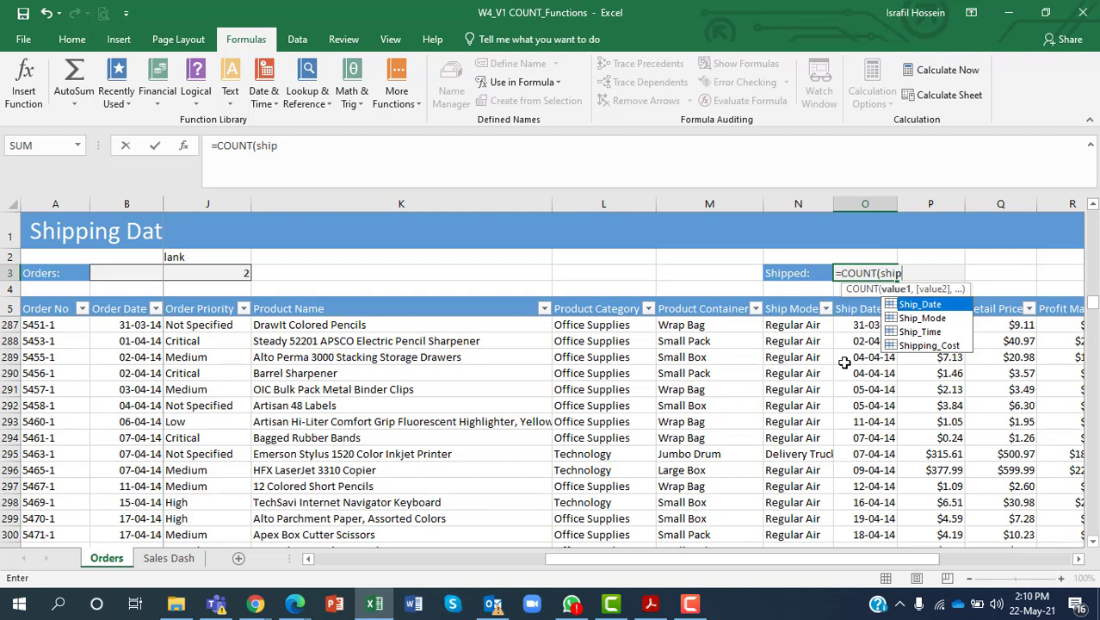
double_click(919, 305)
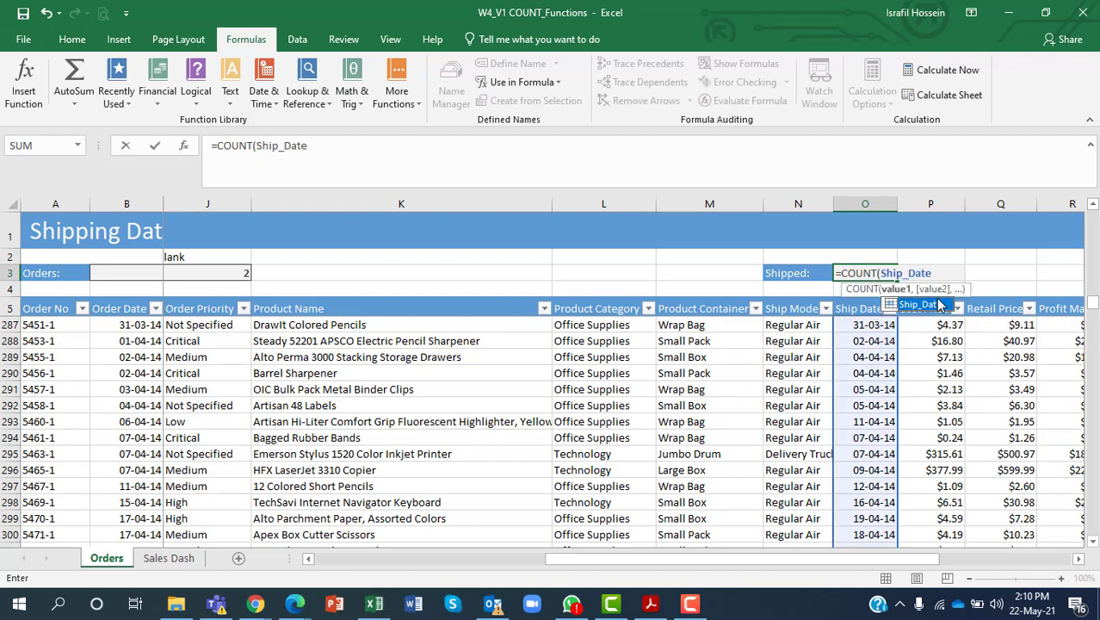
type(")")
key("Return")
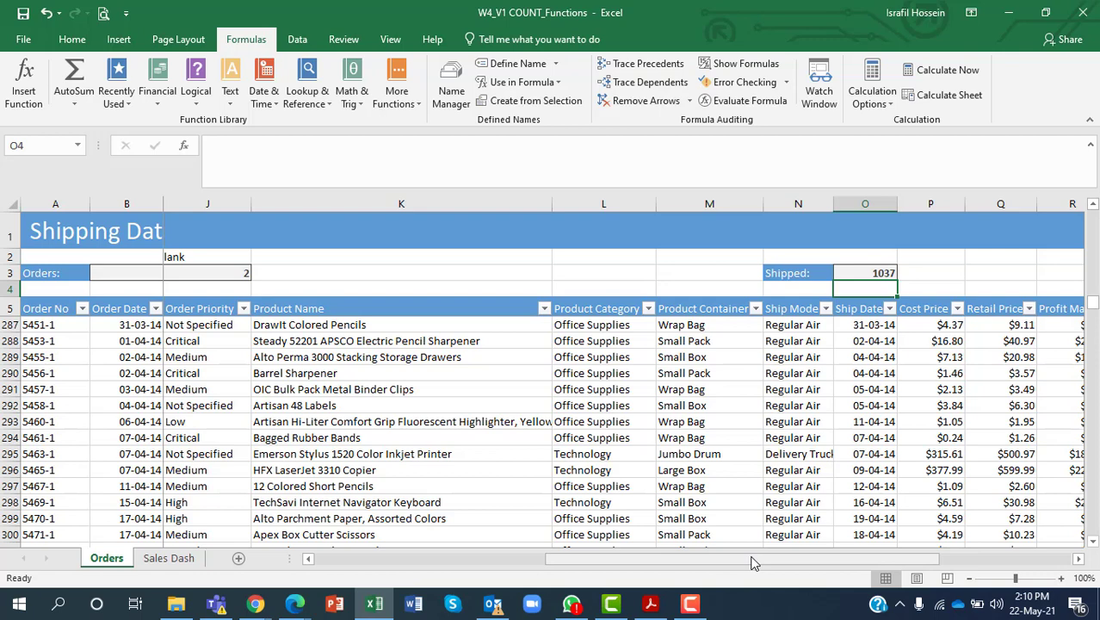
Enter =COUNTA(Order_No) in B3 to count all the orders
left_click_drag(750, 562, 633, 570)
left_click_drag(513, 563, 502, 564)
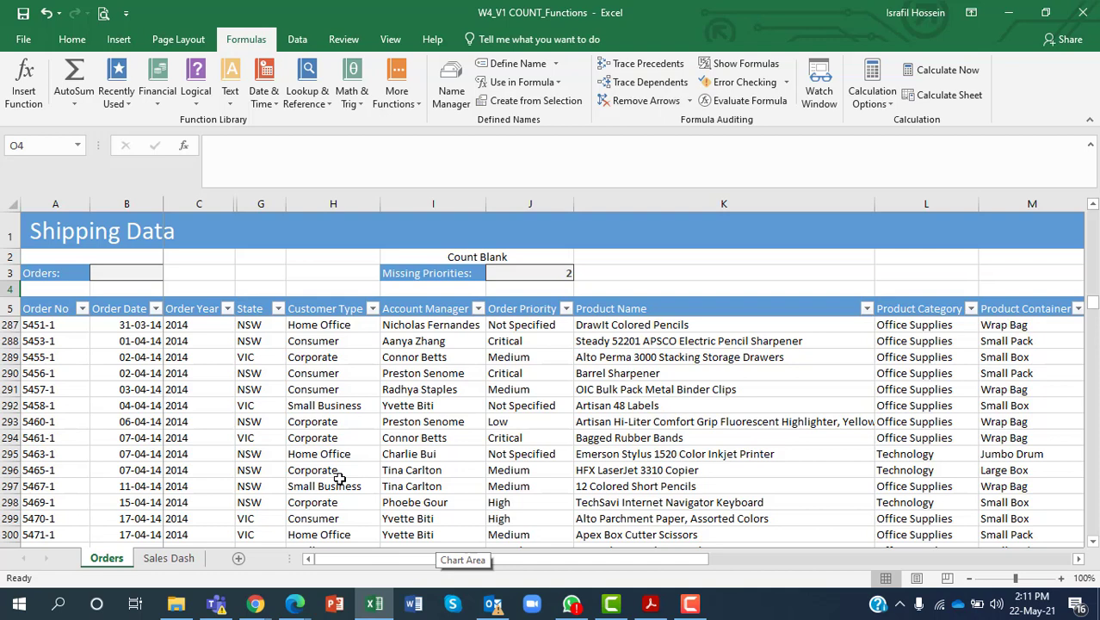
left_click(131, 274)
type("=")
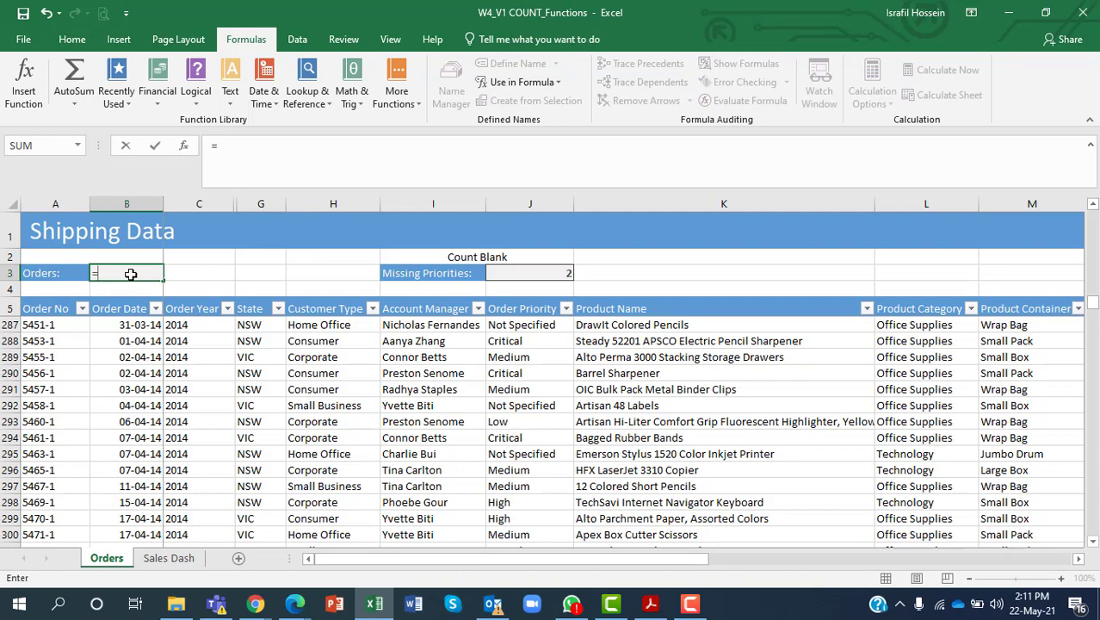
type("count")
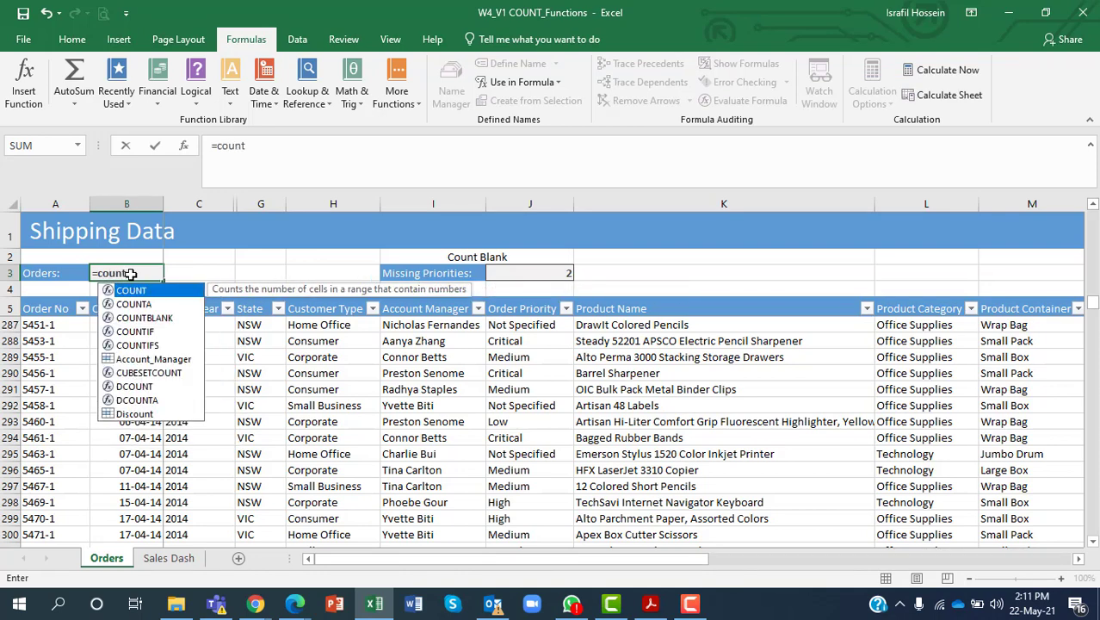
double_click(135, 303)
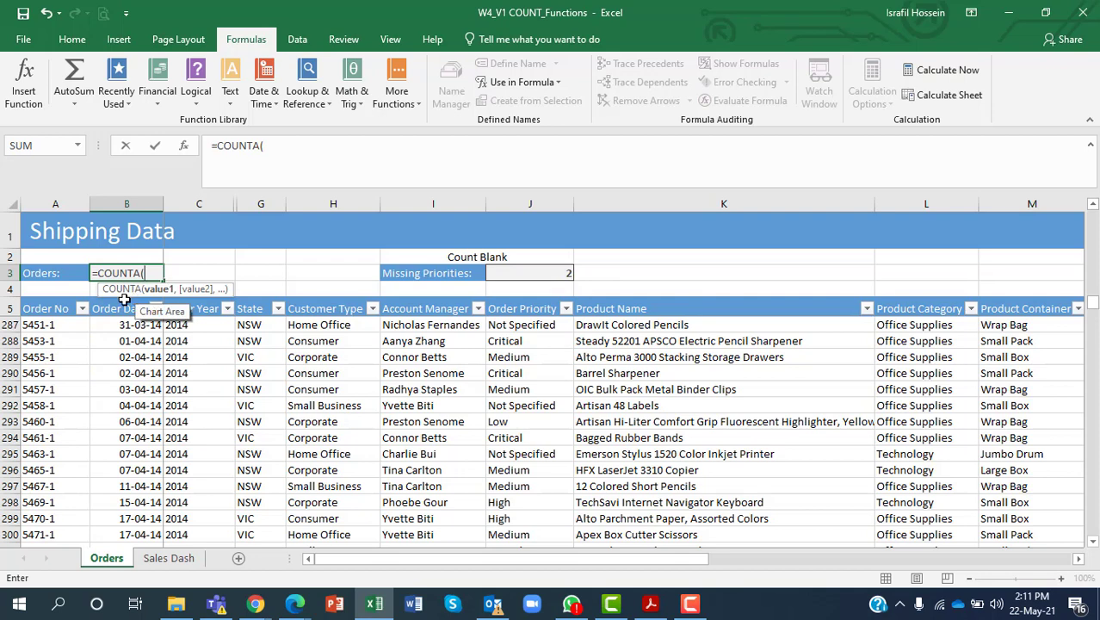
type("Order")
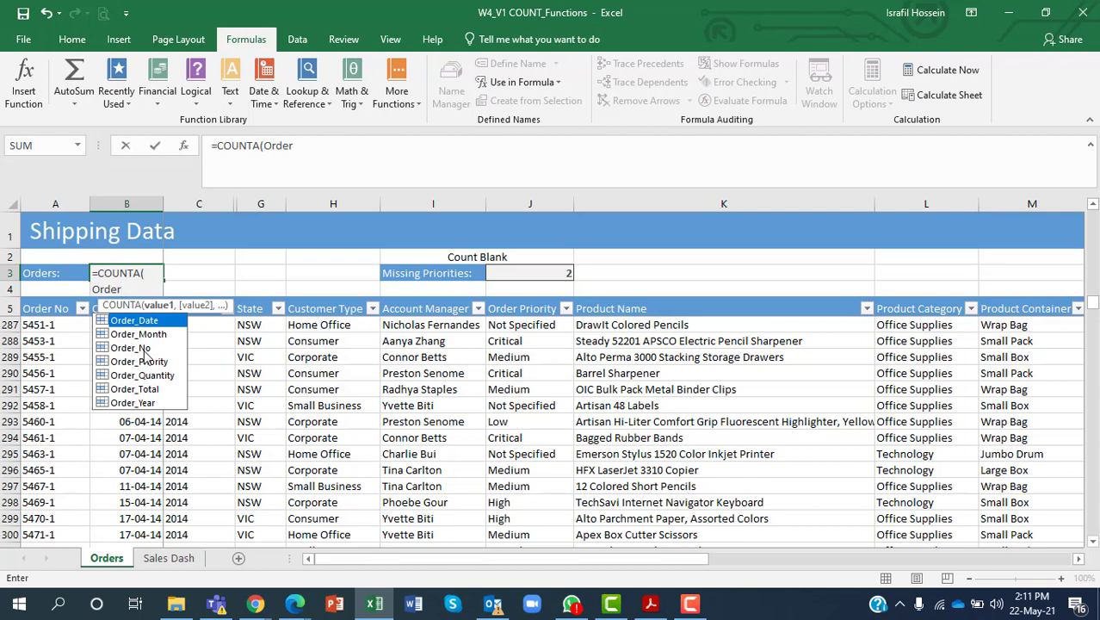
double_click(146, 348)
type(")")
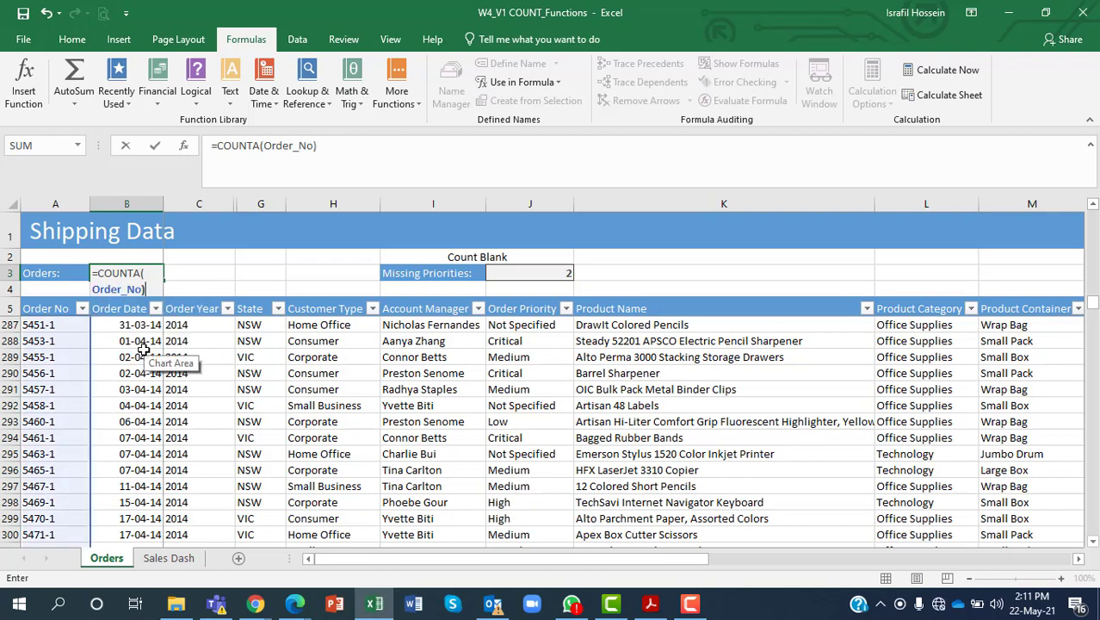
key("Return")
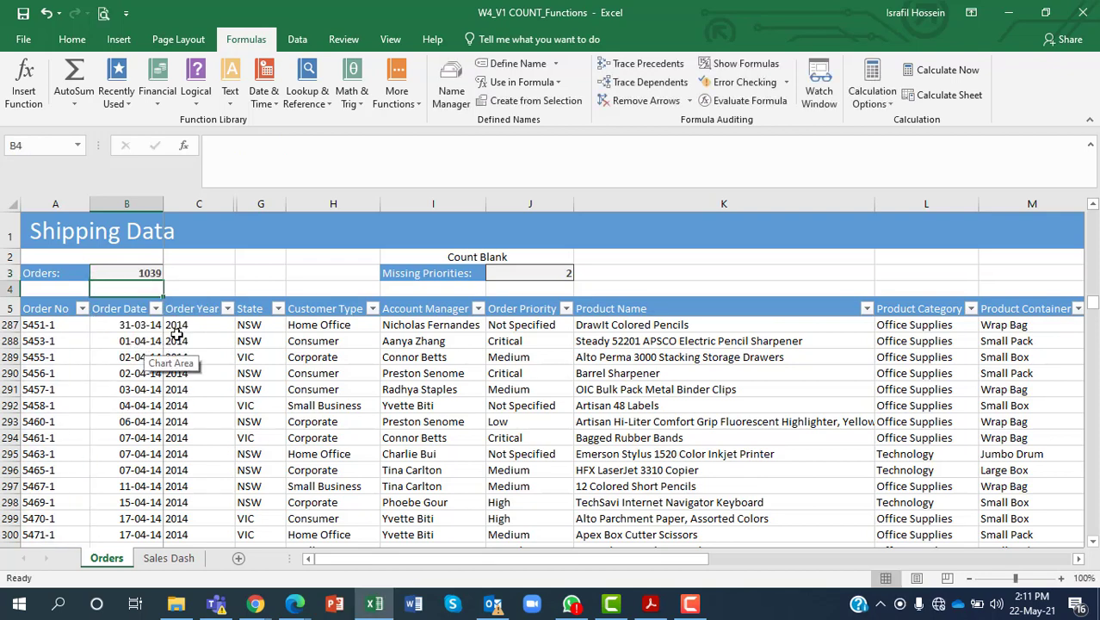
left_click(205, 272)
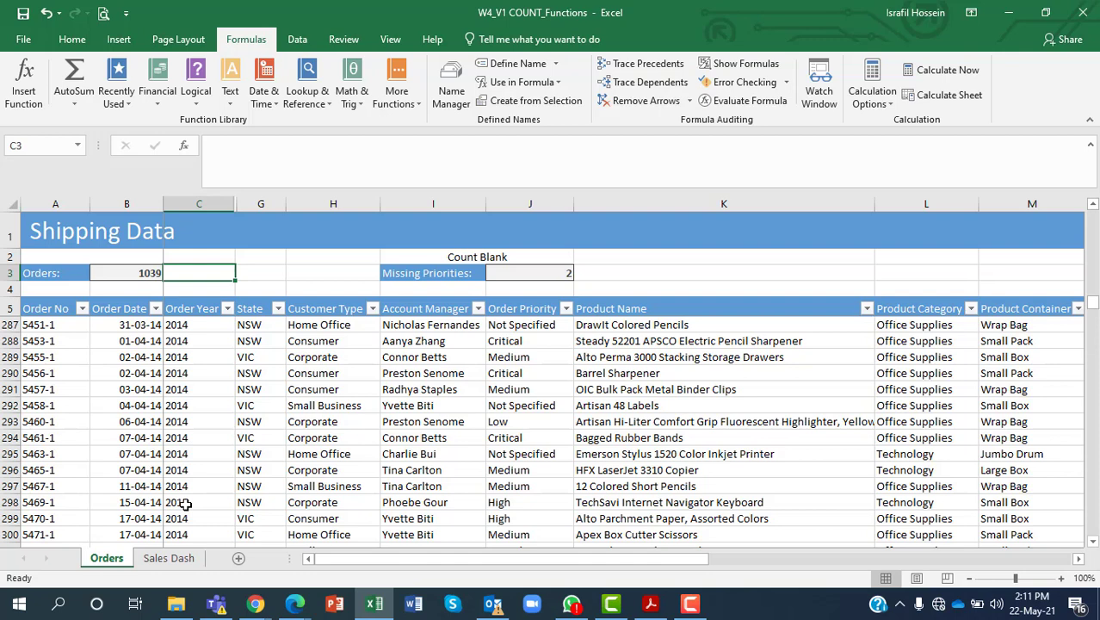
On the Sales Dash sheet, clear the order counts in B5:B7 and B11:B14 and the Orders Quantity Over 40 value in B17
left_click(169, 557)
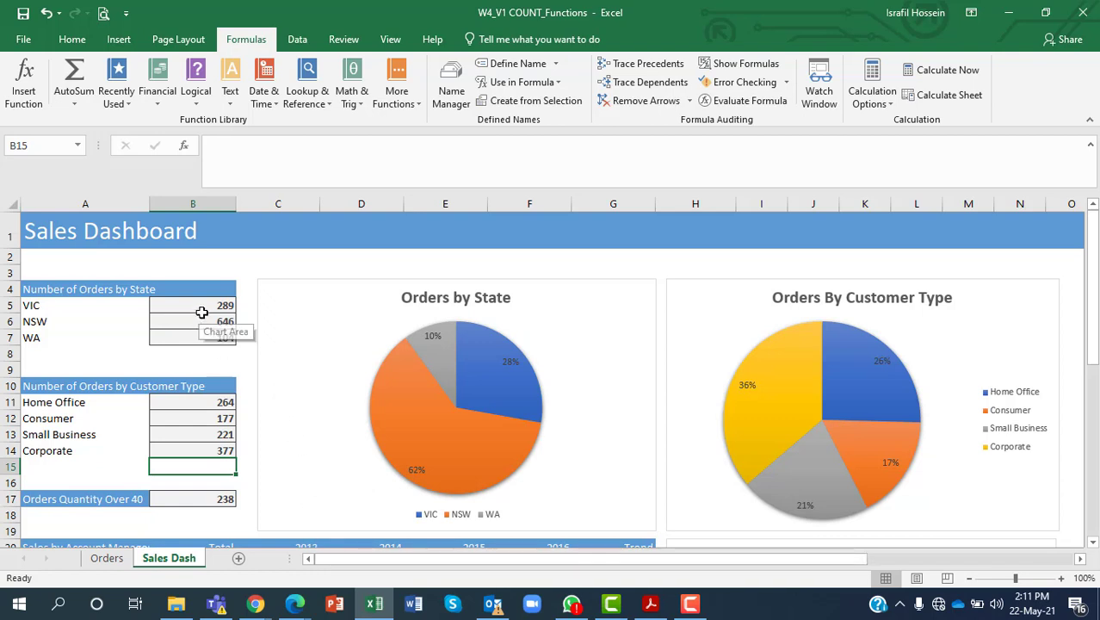
left_click_drag(201, 311, 207, 341)
key("Delete")
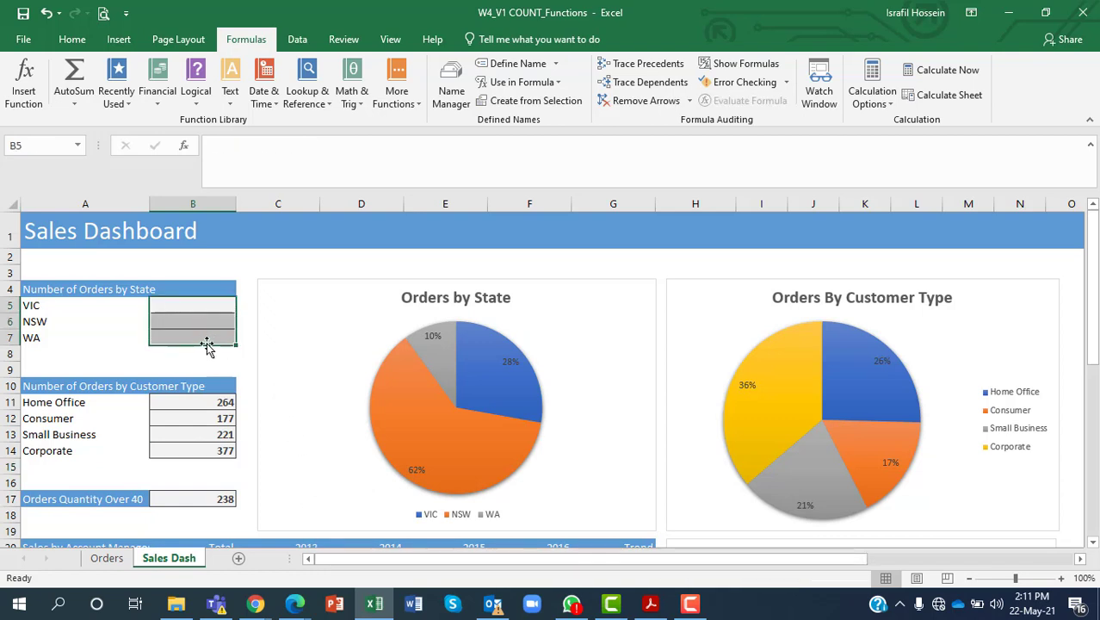
left_click_drag(225, 401, 218, 467)
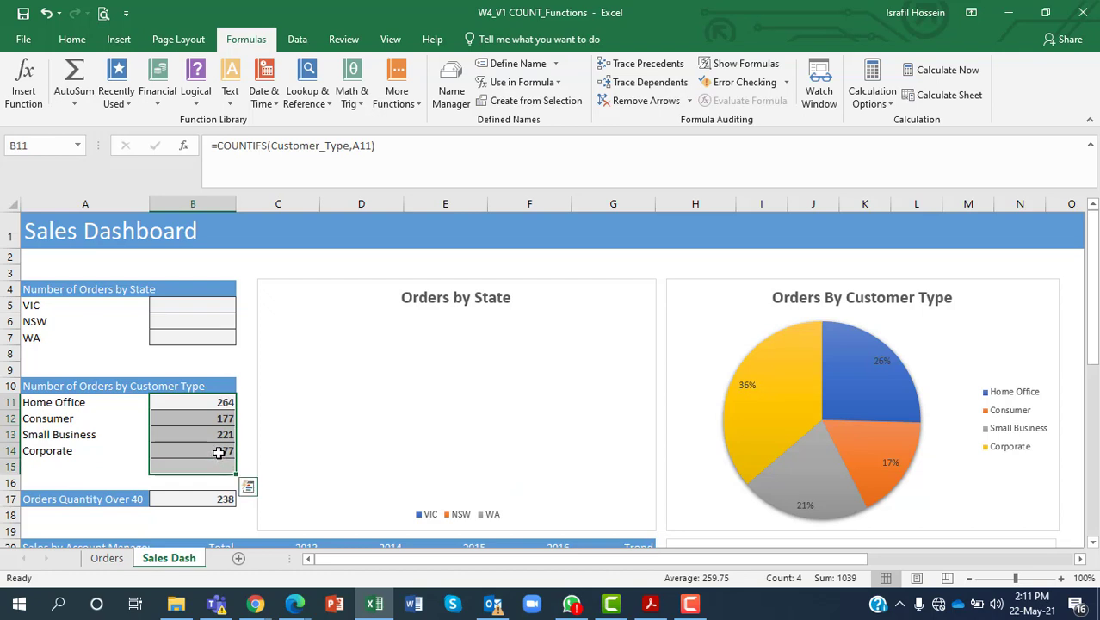
key("Delete")
left_click(221, 498)
key("Delete")
left_click(222, 479)
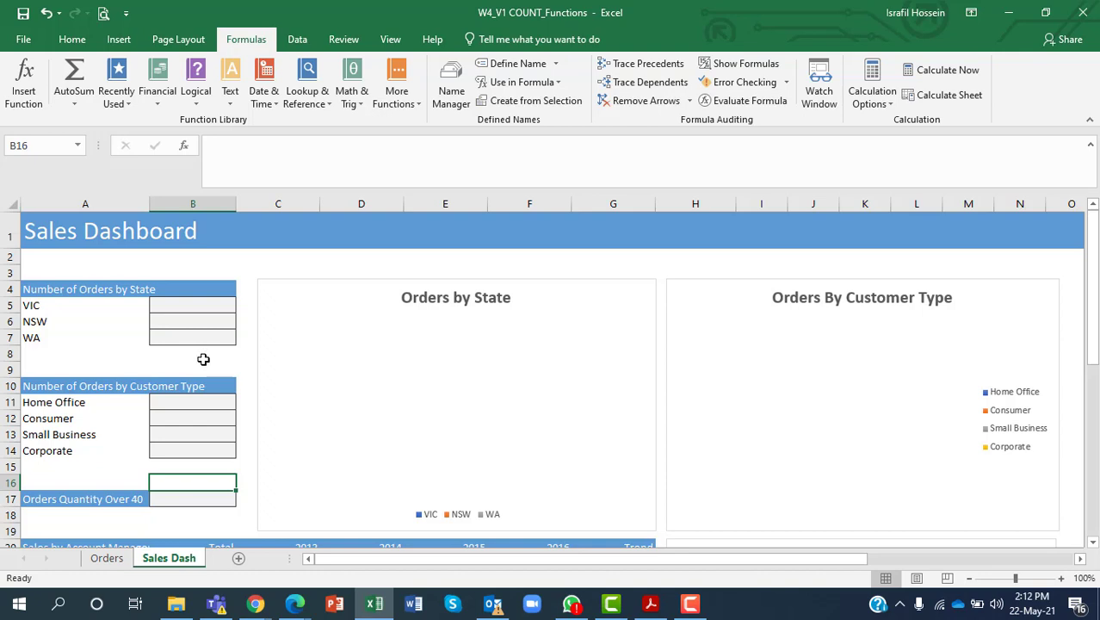
Enter =COUNTIFS(State,A5) in B5 to count the VIC orders, and fill the formula down to B7
left_click(194, 306)
type("=")
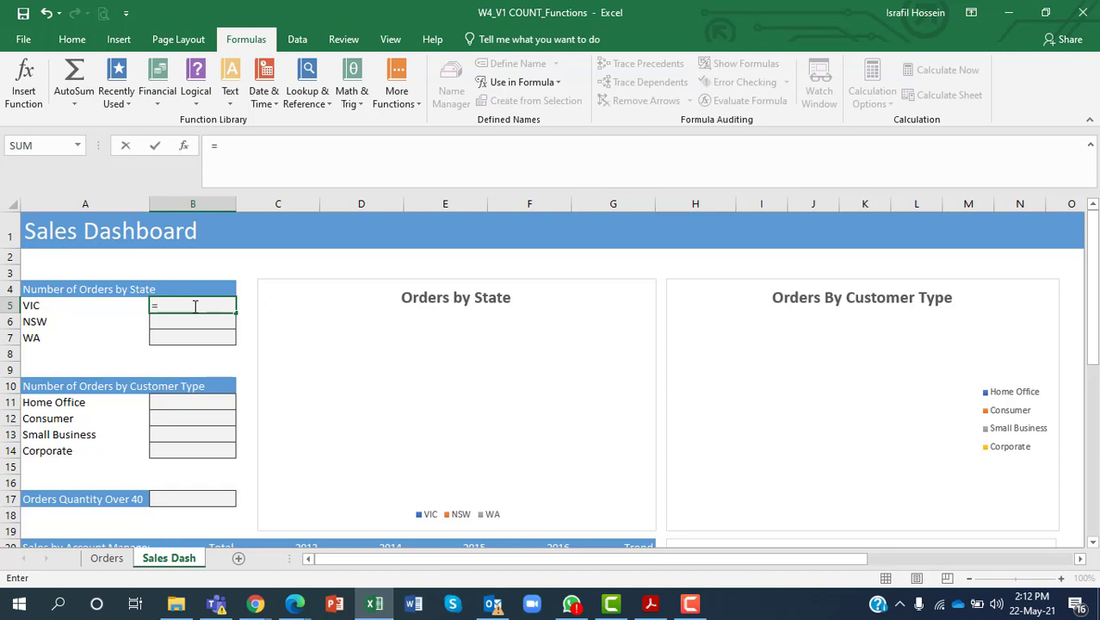
type("cou")
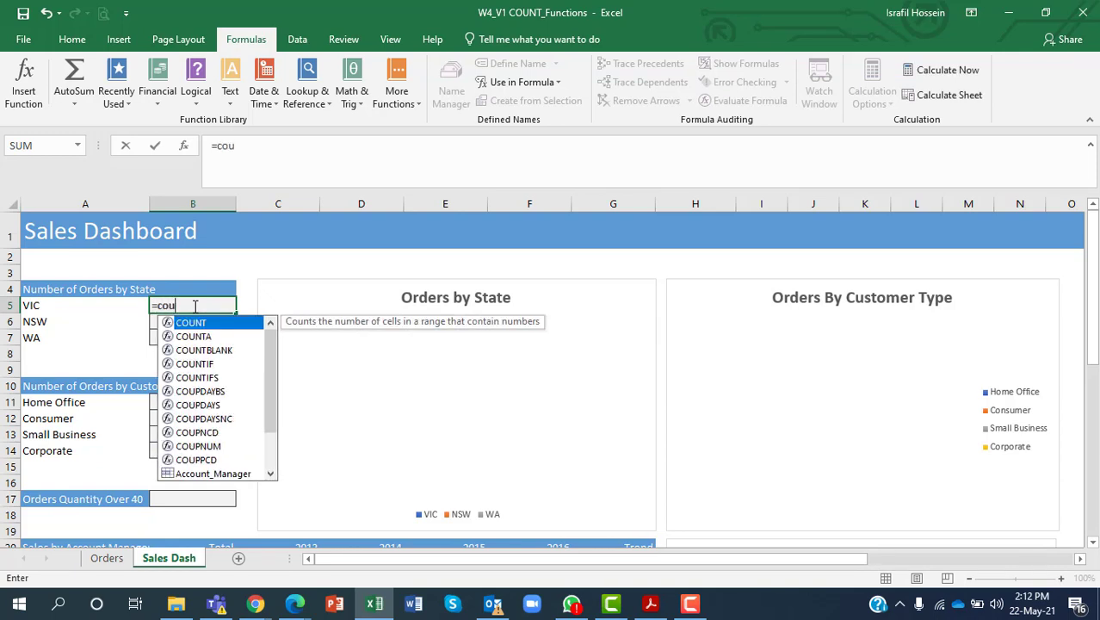
double_click(198, 378)
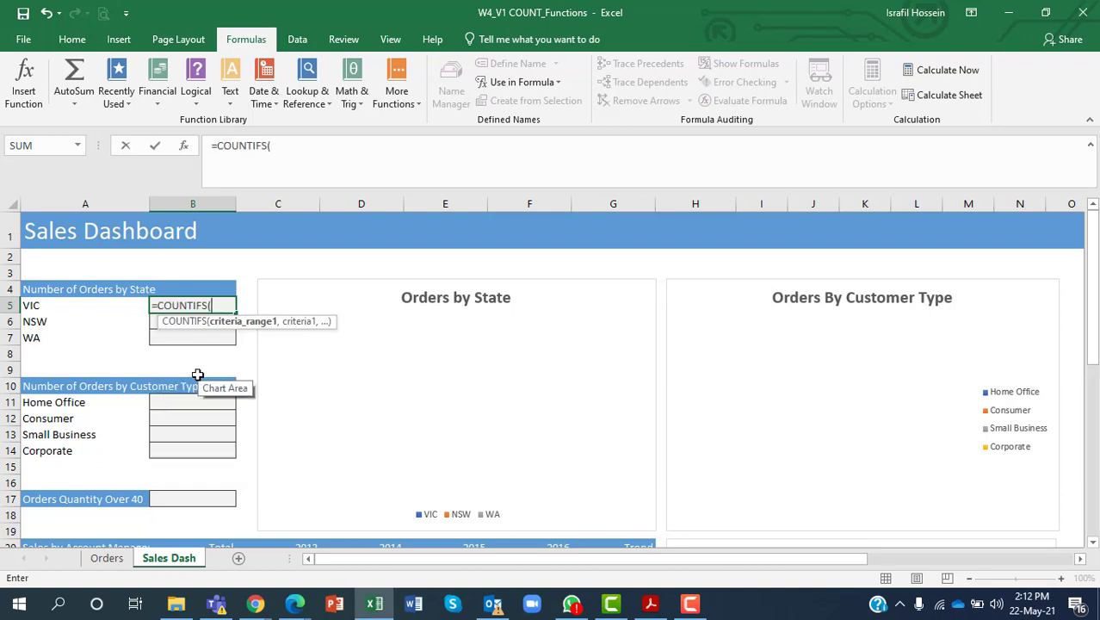
type("sta")
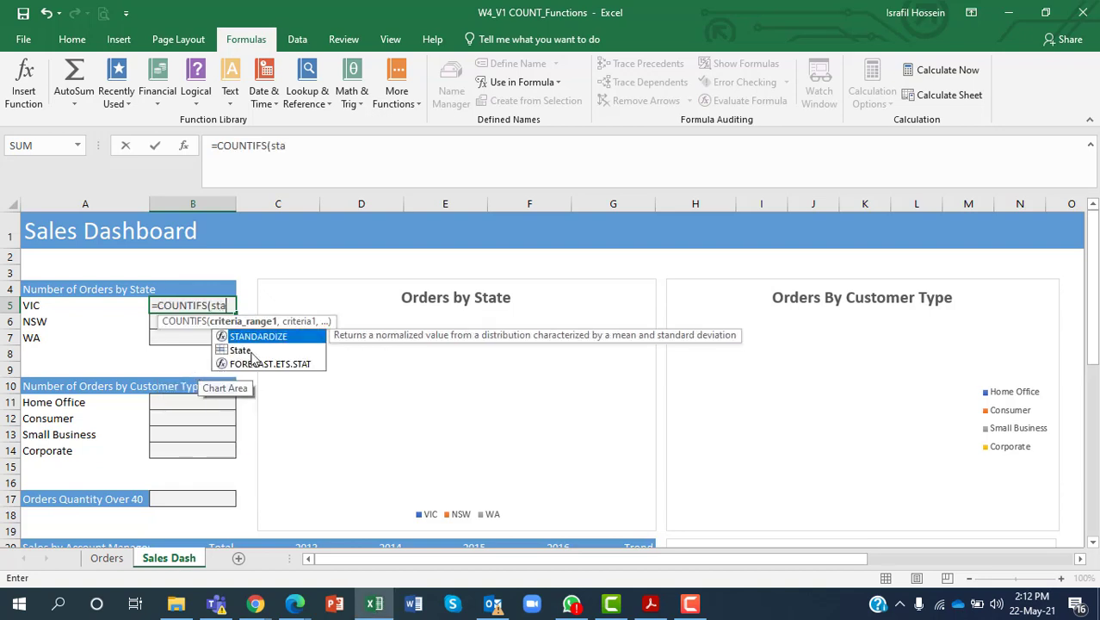
type("te")
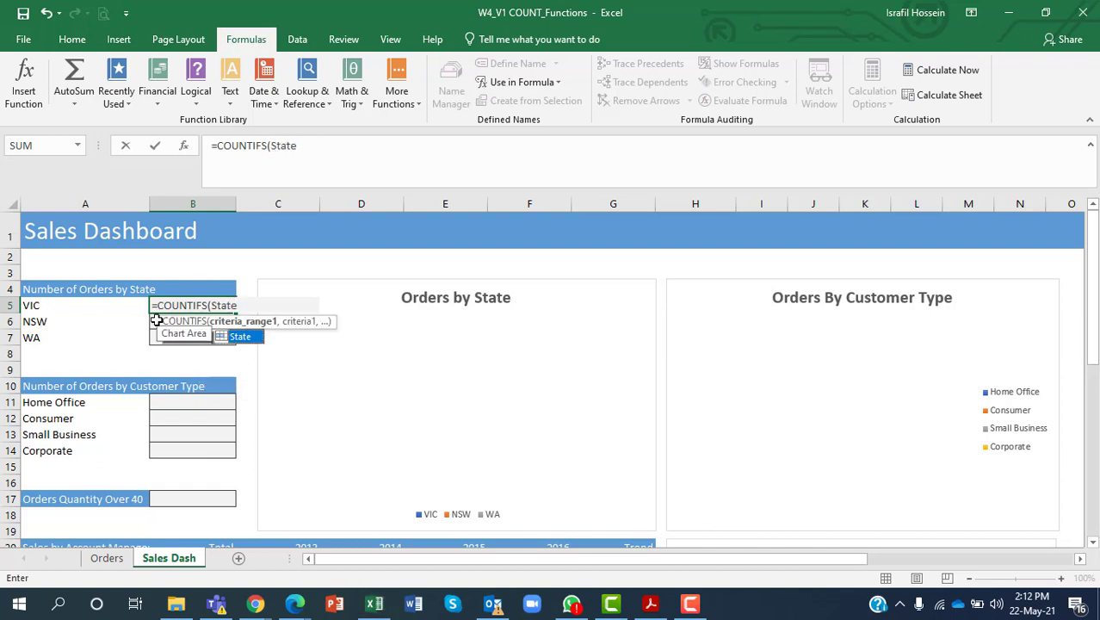
type(",")
left_click(63, 306)
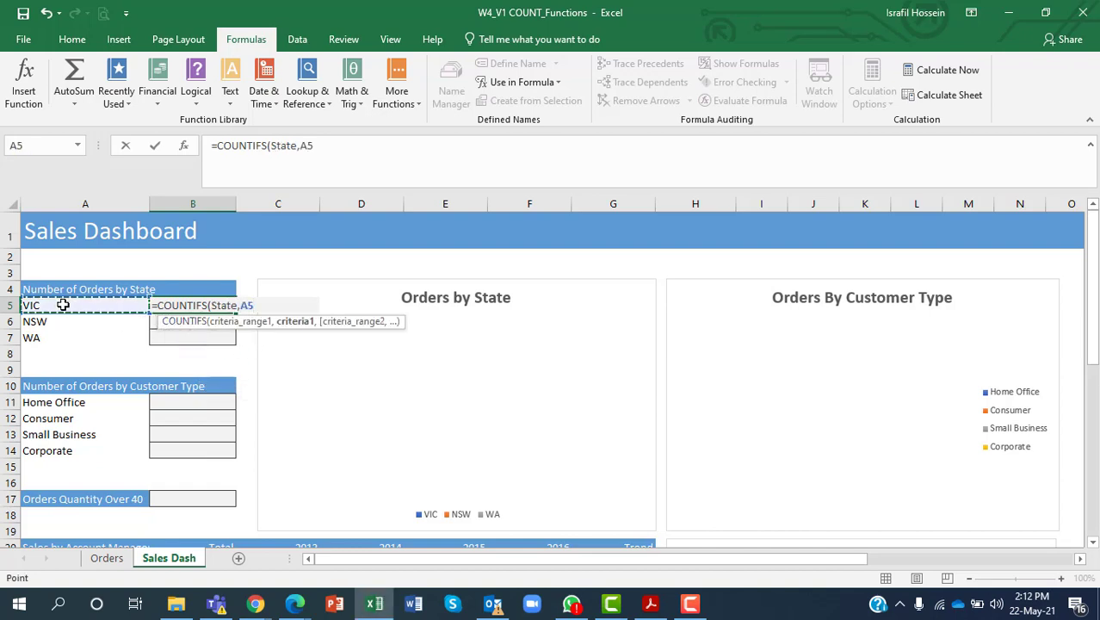
type(")")
key("ctrl+Return")
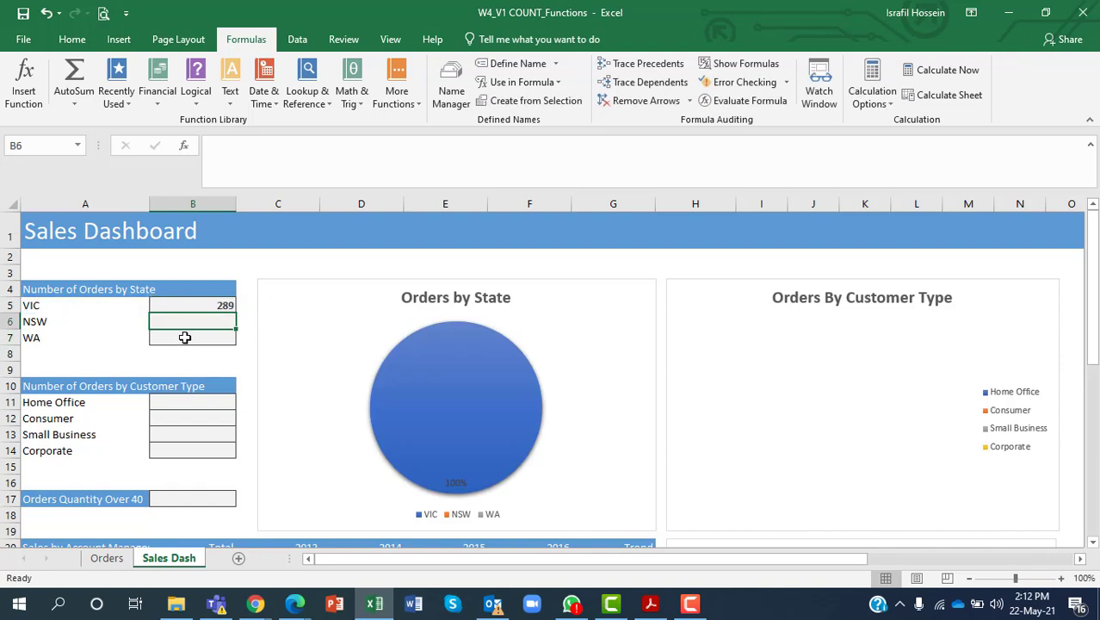
left_click(193, 306)
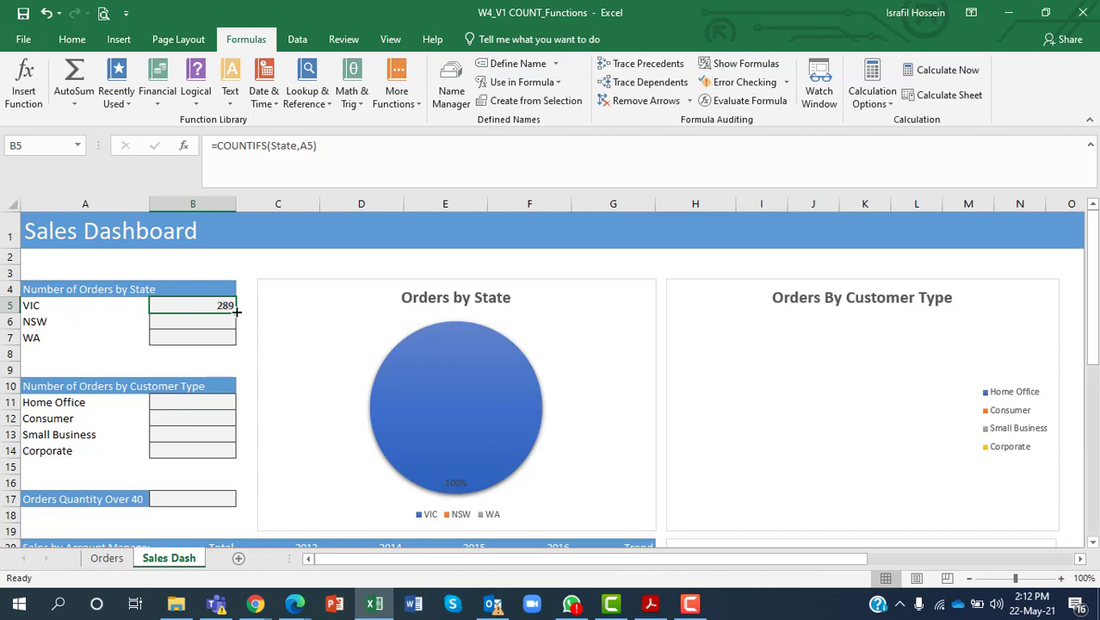
left_click_drag(234, 312, 229, 341)
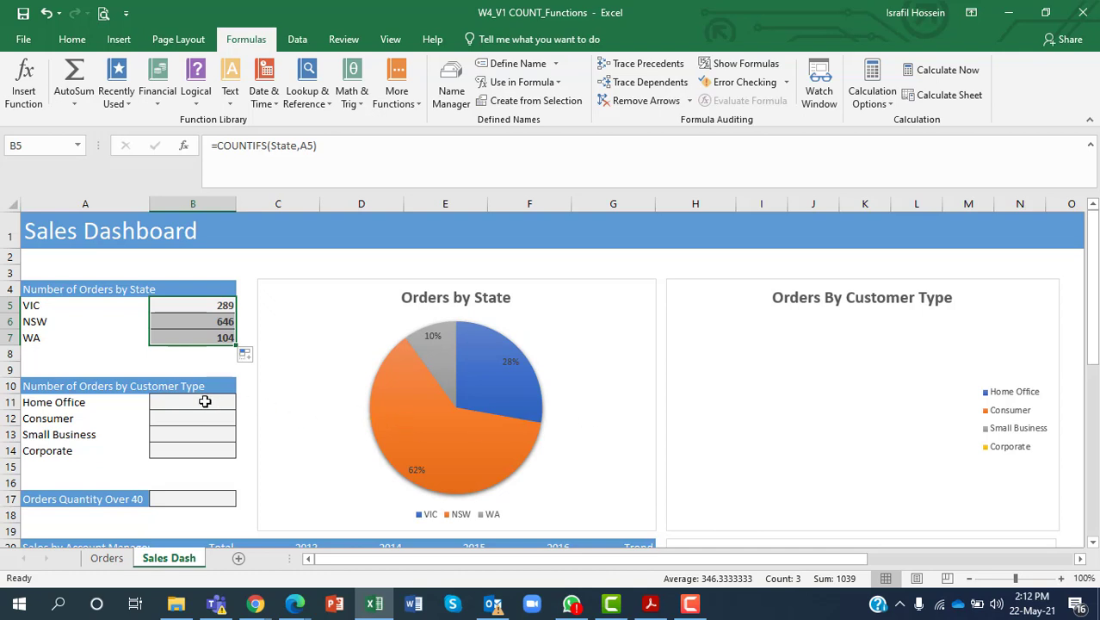
Enter =COUNTIFS(Customer_Type,A11) in B11 to count the Home Office orders
left_click(205, 401)
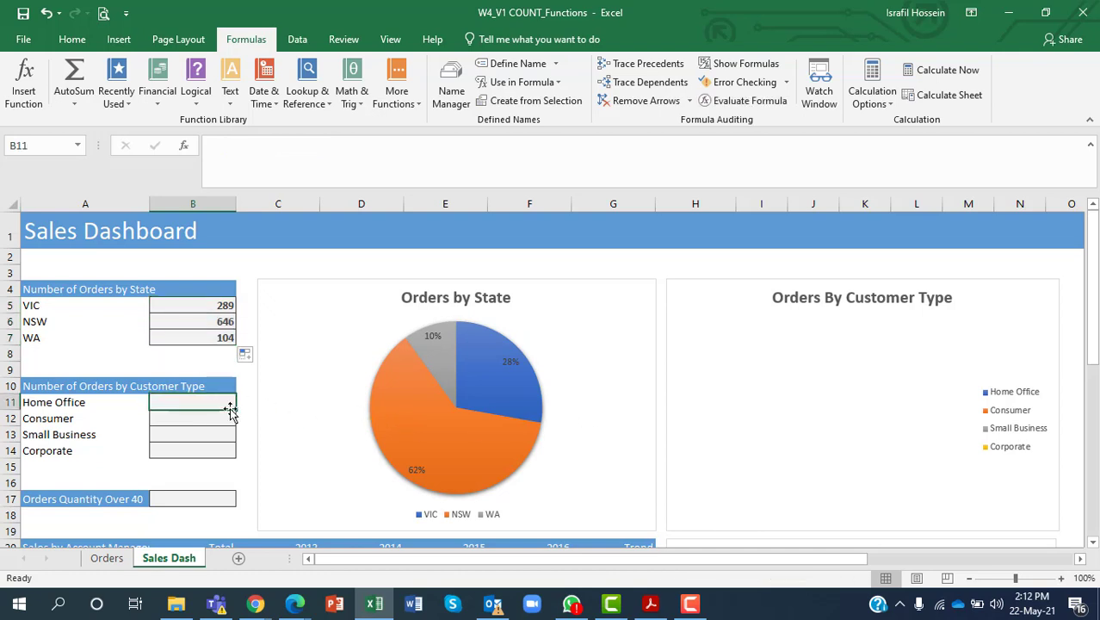
mouse_move(408, 414)
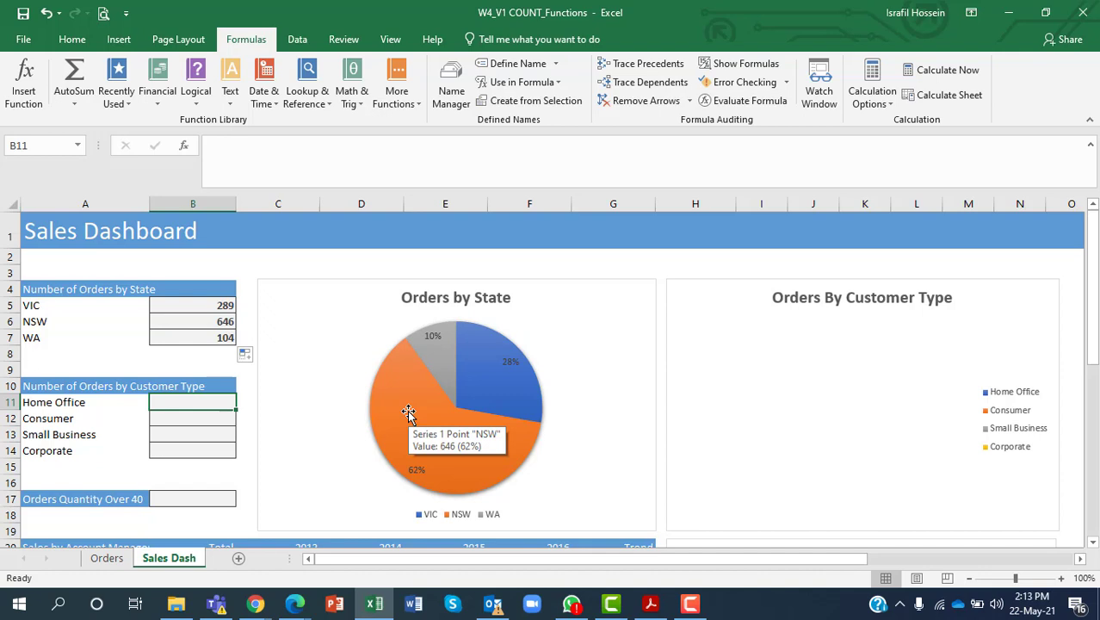
type("=")
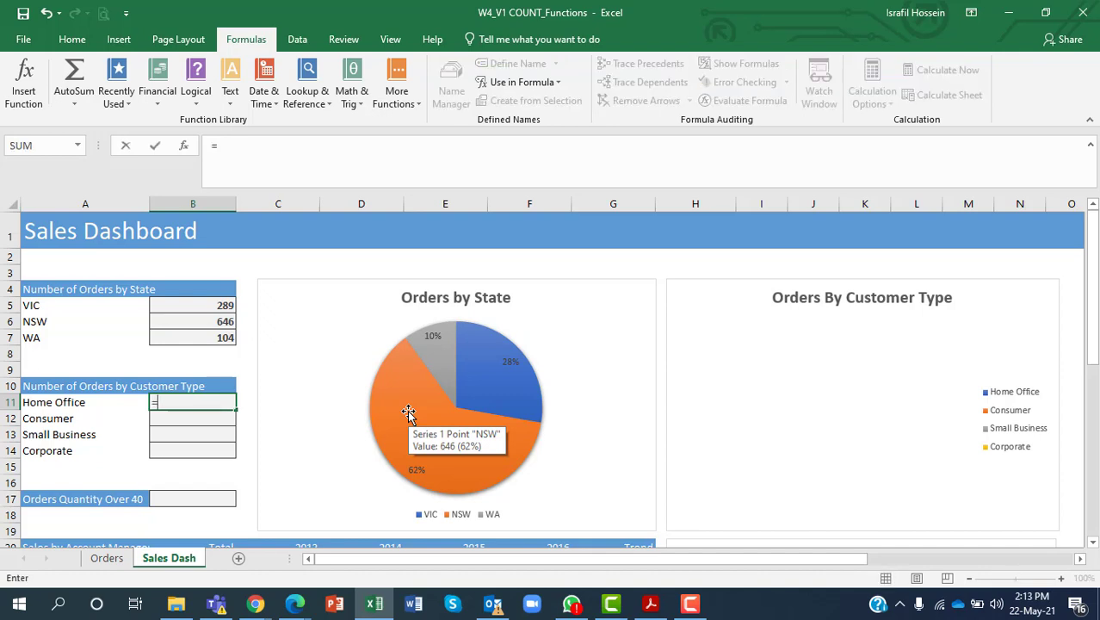
type("count")
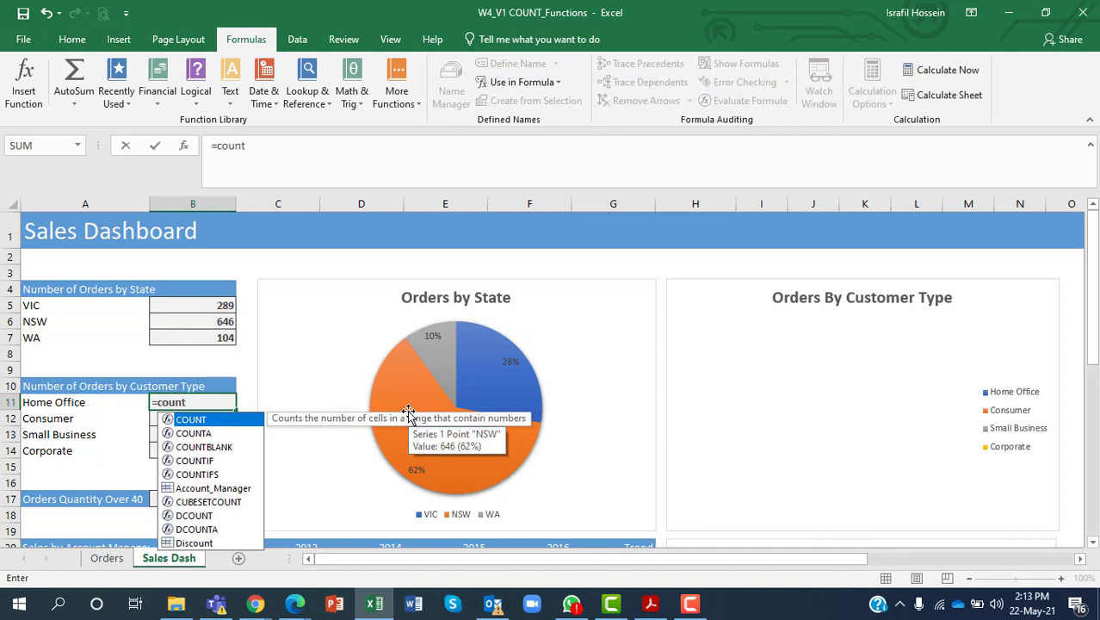
double_click(207, 473)
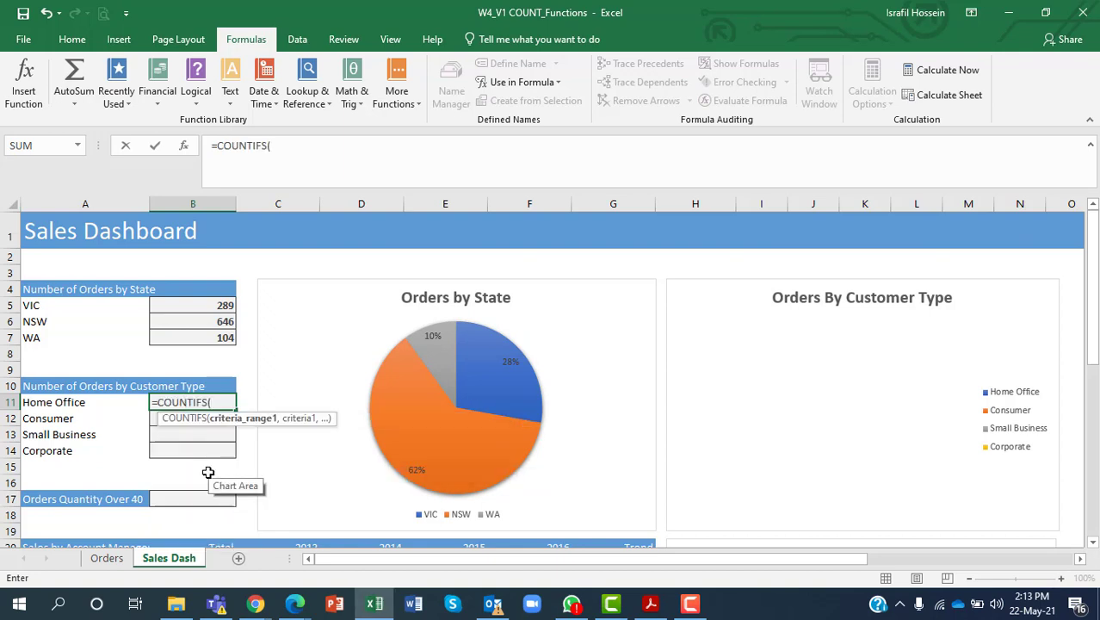
type("cust")
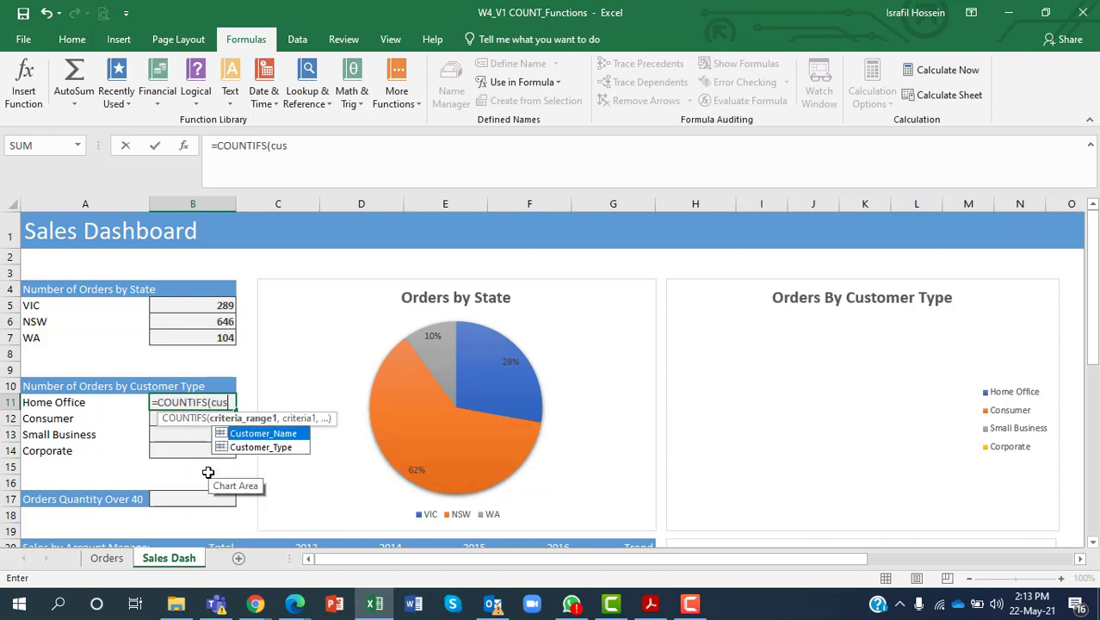
double_click(273, 447)
type(",")
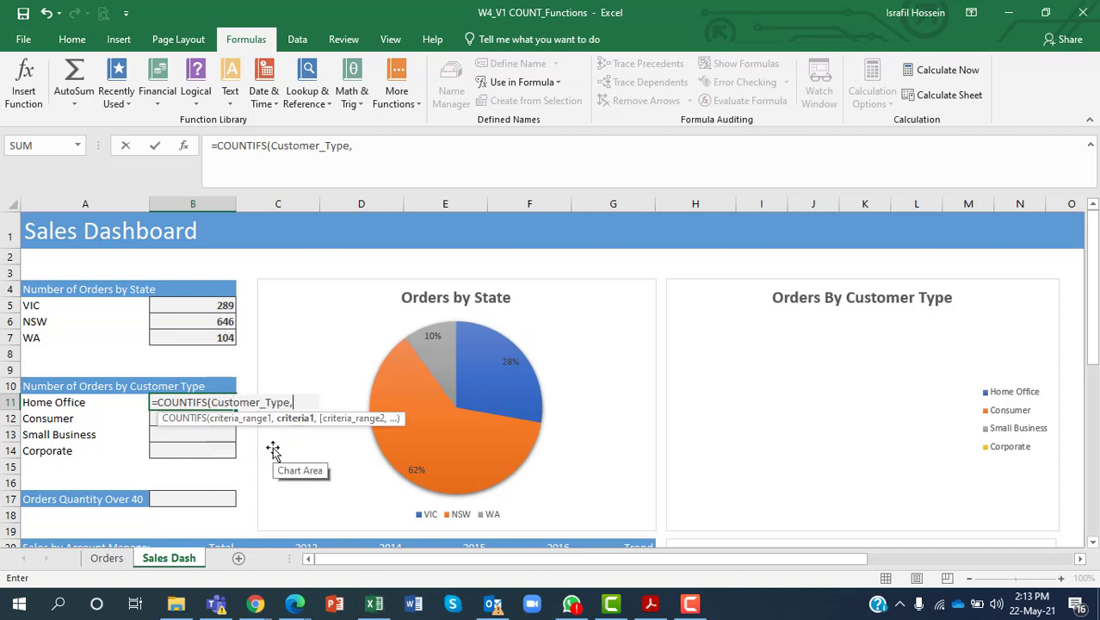
left_click(50, 406)
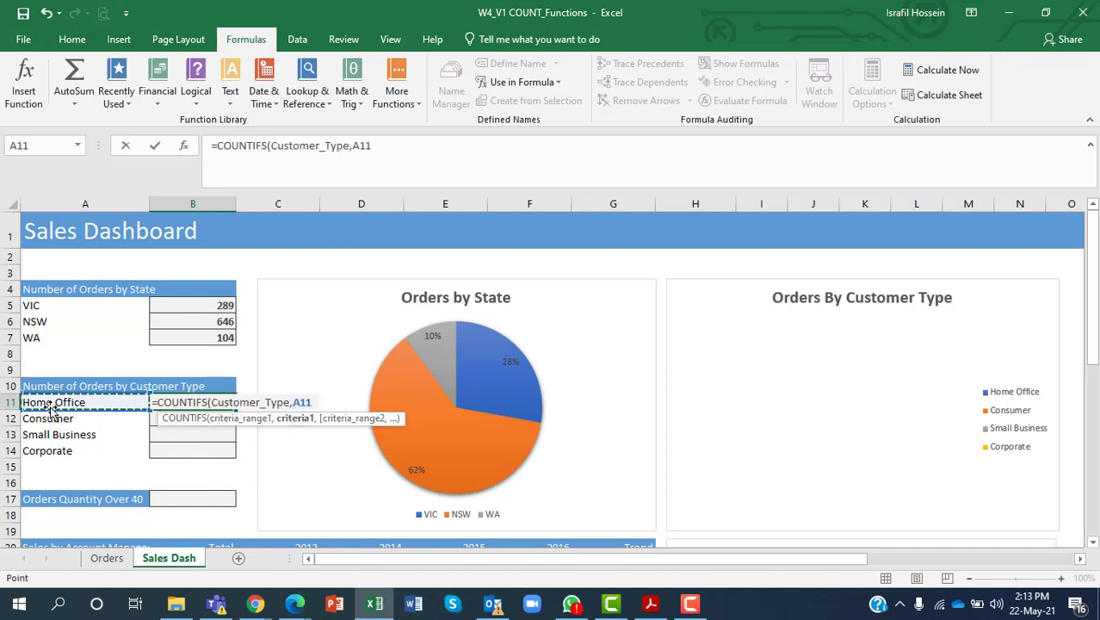
type(")")
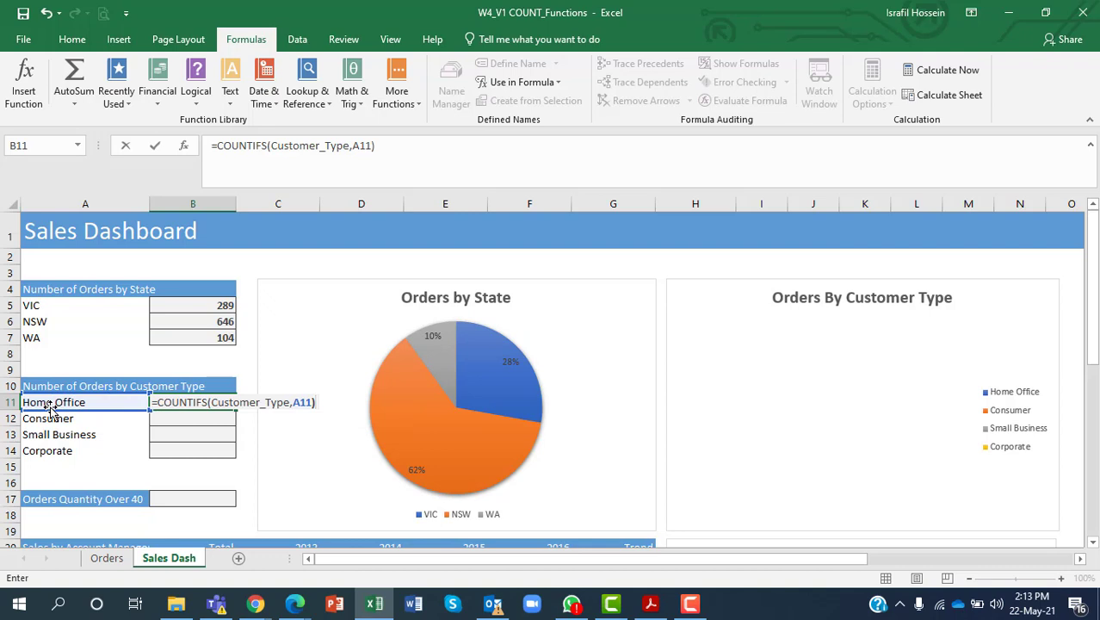
key("Return")
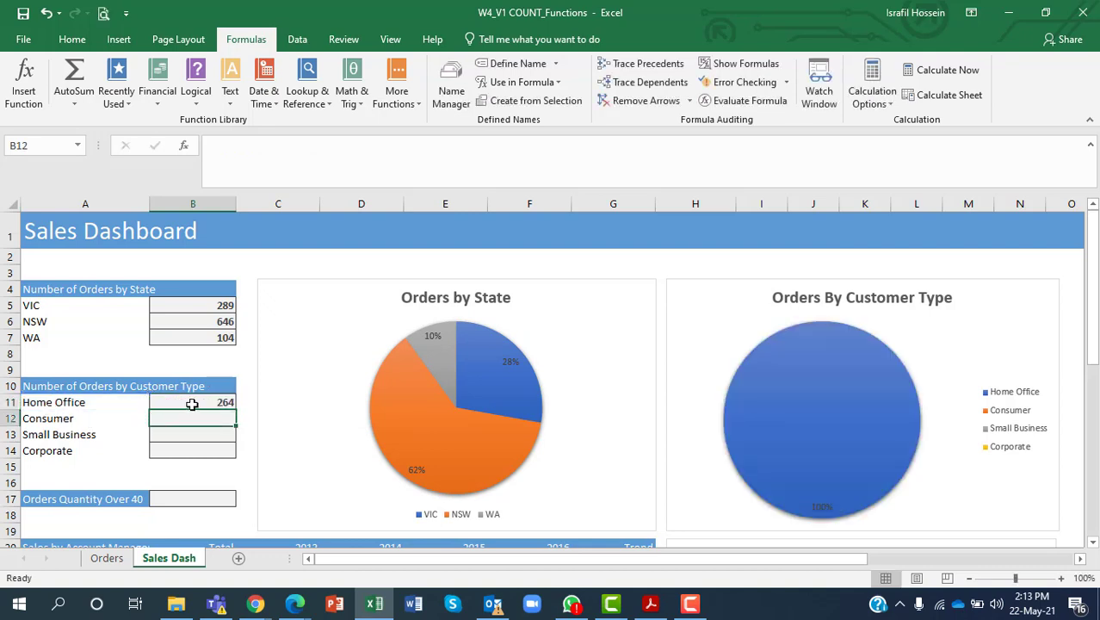
Fill the Home Office count formula down through the Small Business row in B13
left_click(191, 406)
left_click_drag(232, 406, 230, 439)
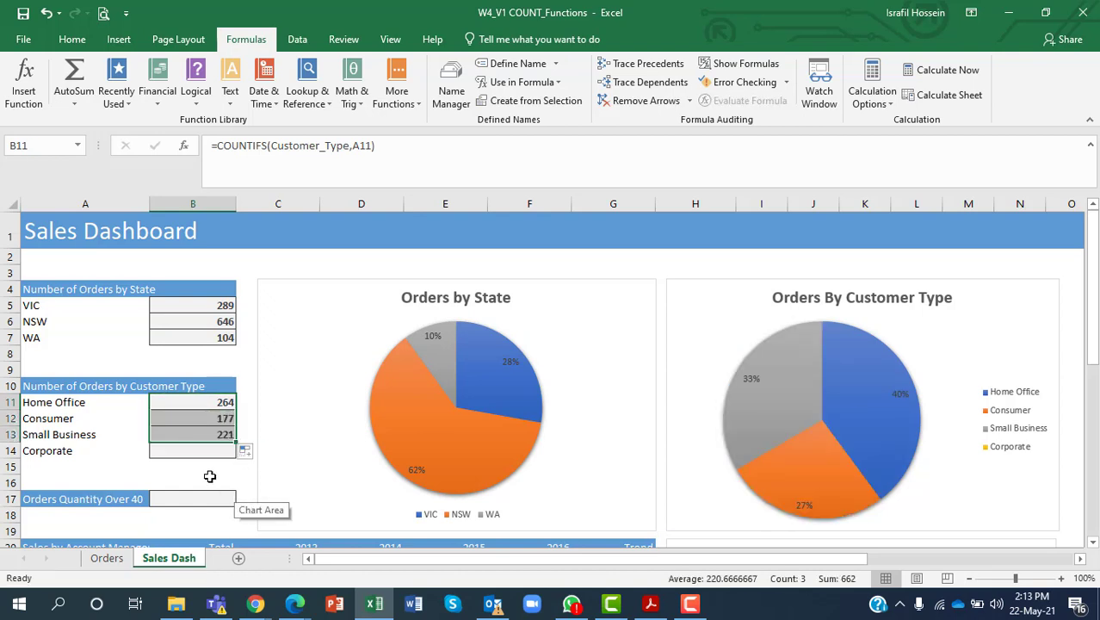
left_click(209, 476)
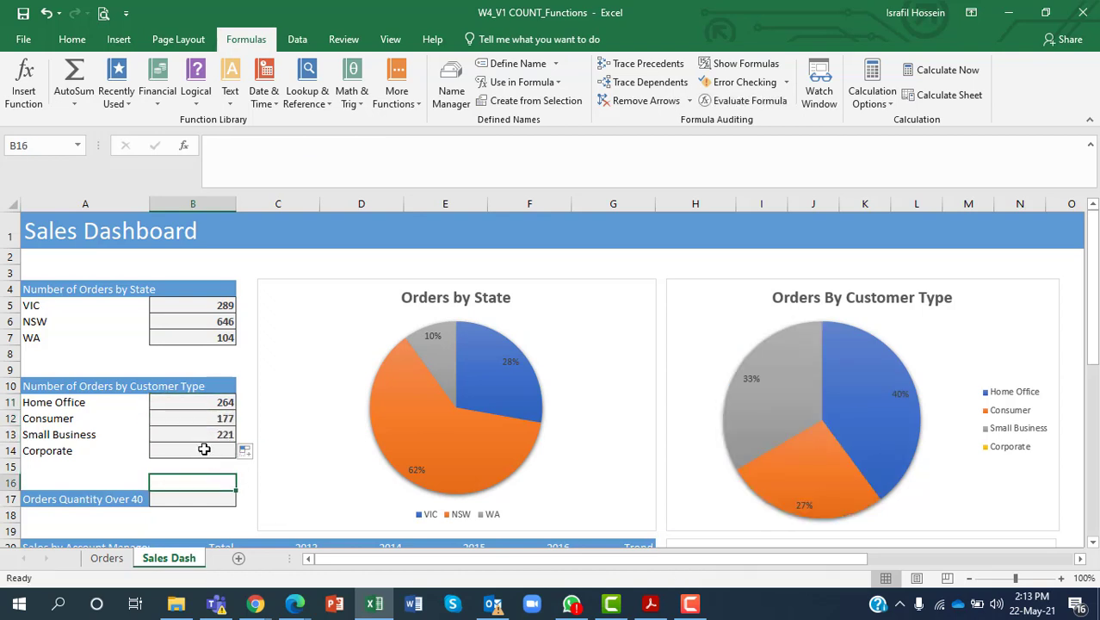
Enter =COUNTIFS(Customer_Type,A14) in B14 to count the Corporate orders
left_click(203, 450)
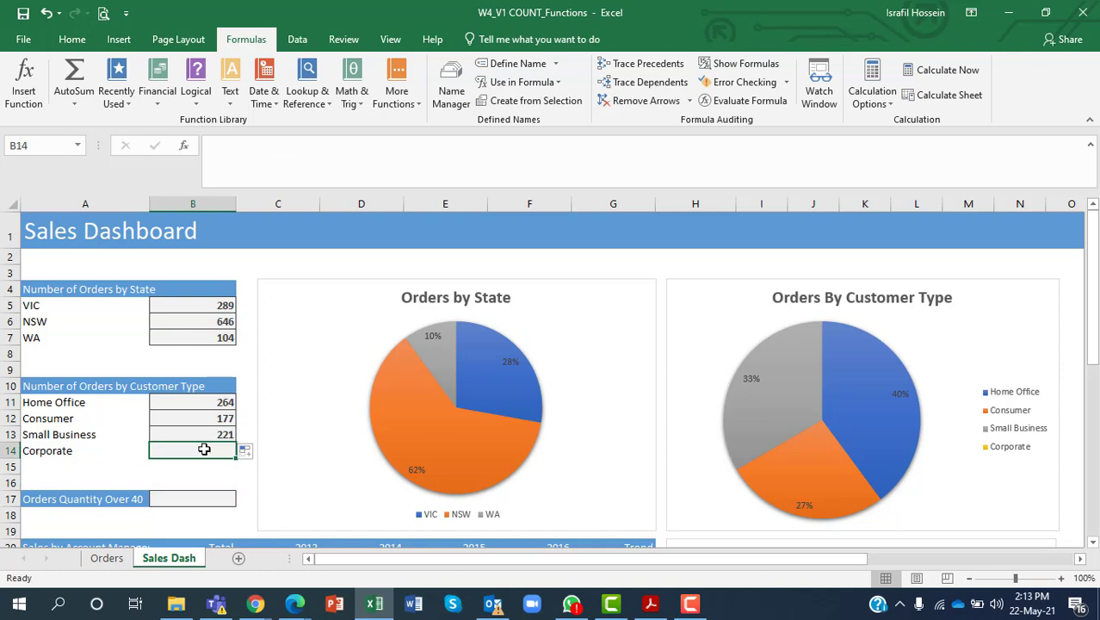
type("=")
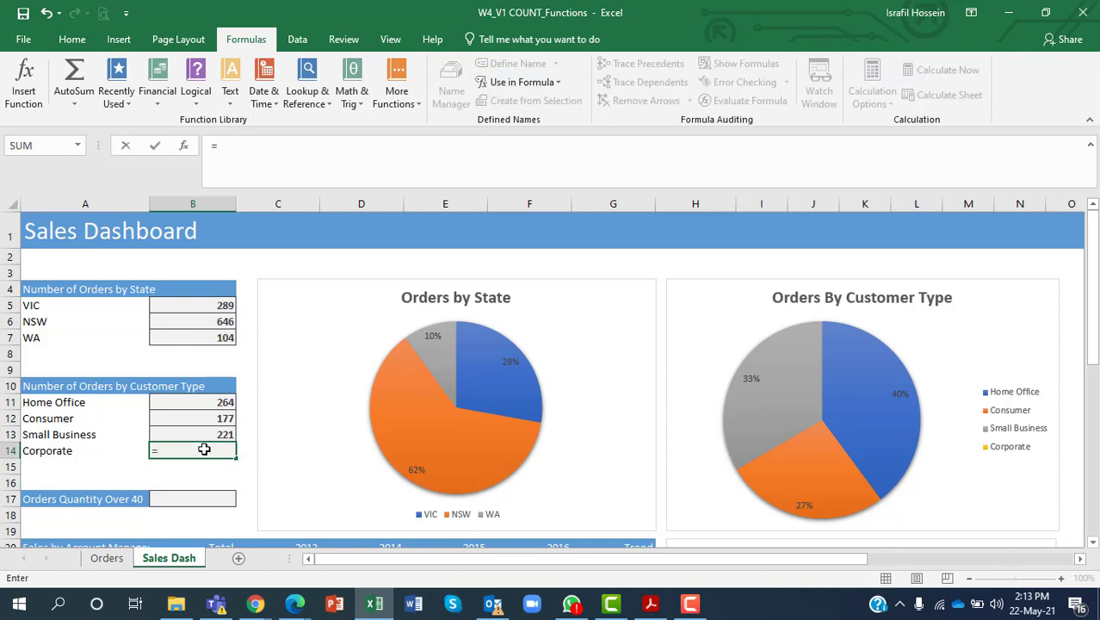
type("countid")
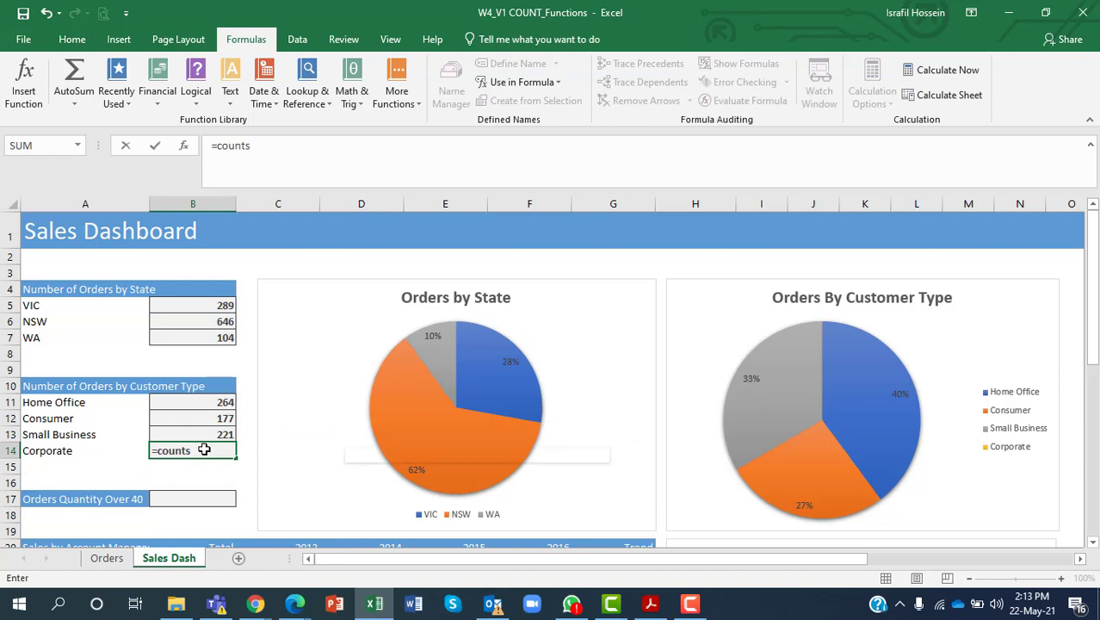
key("BackSpace")
type("f")
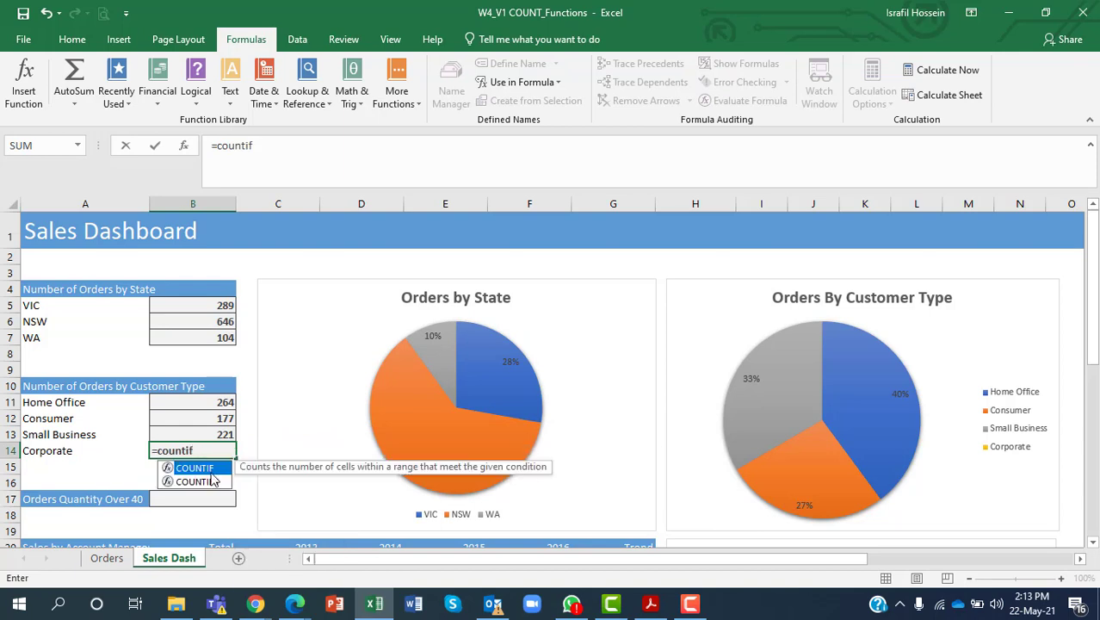
double_click(205, 479)
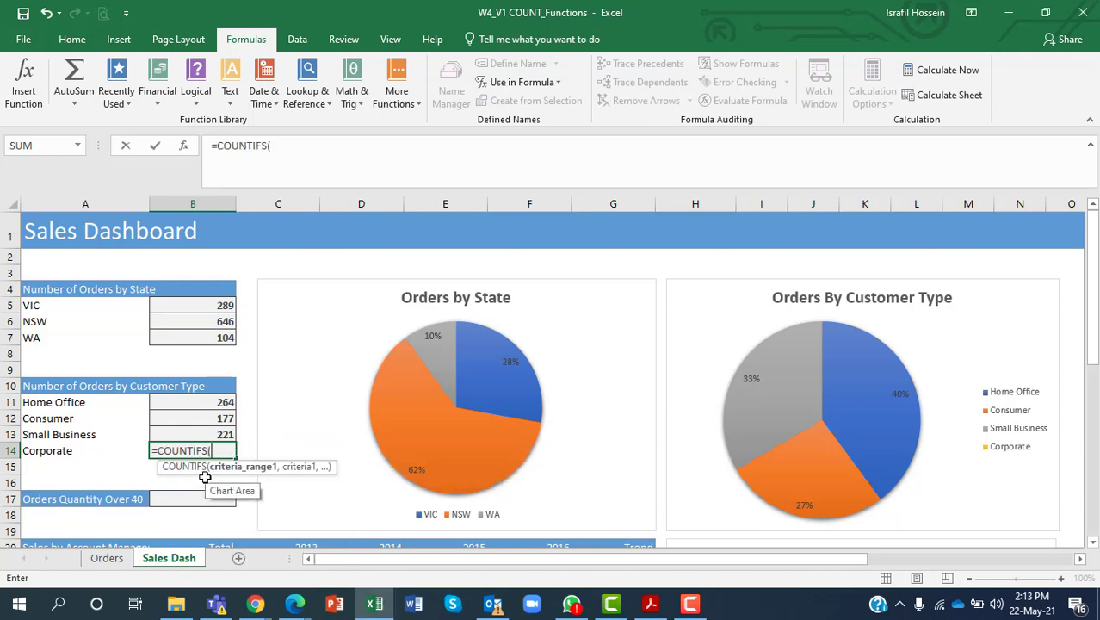
type("cust")
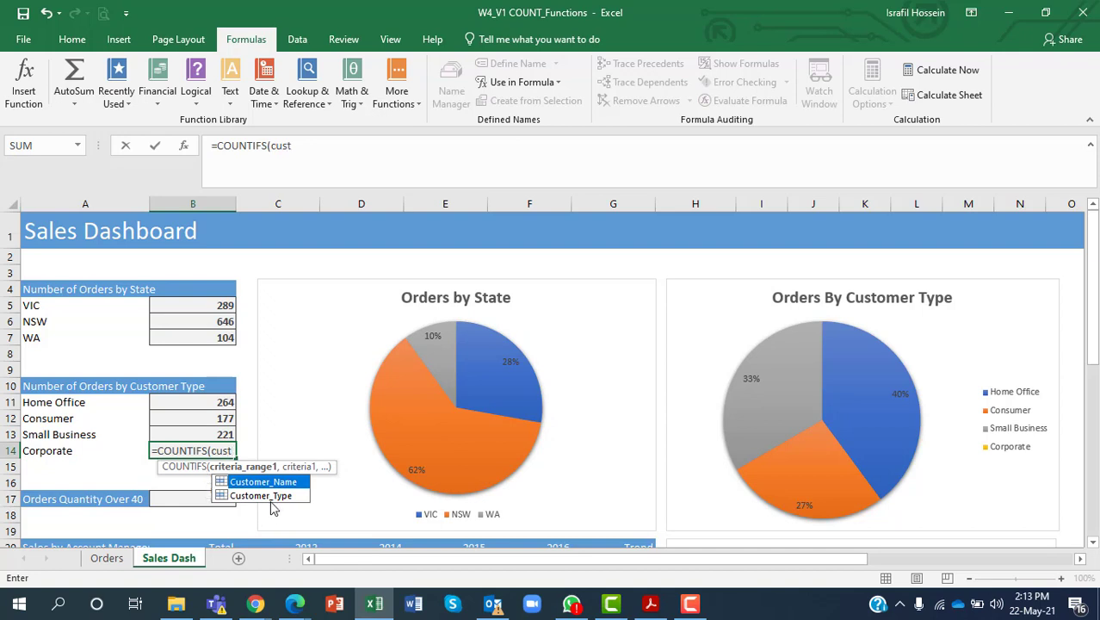
double_click(270, 496)
type(",")
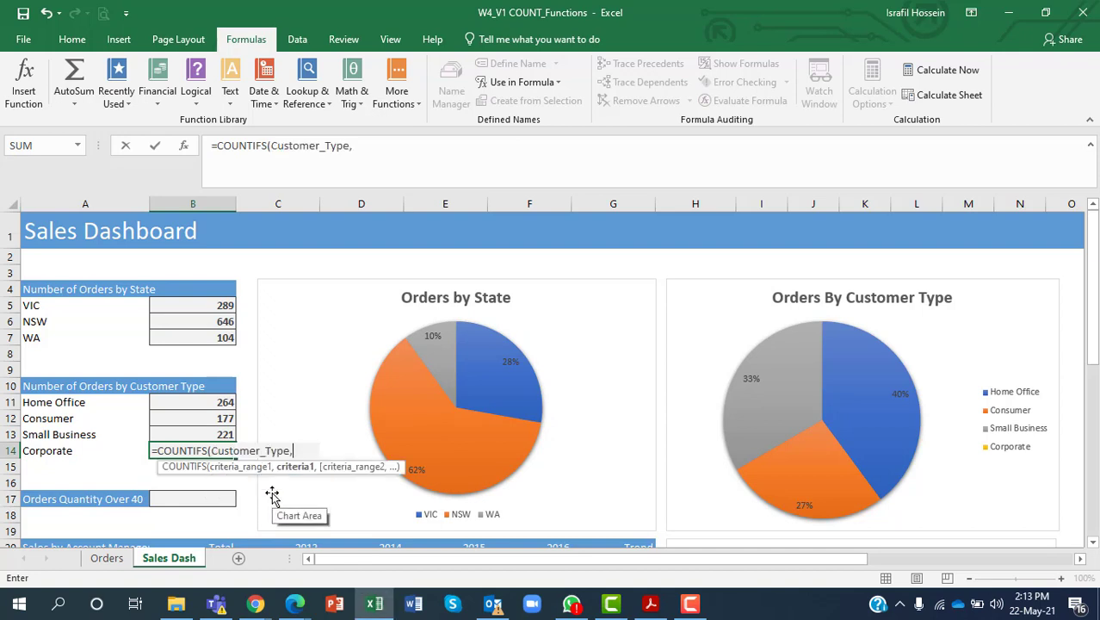
left_click(102, 456)
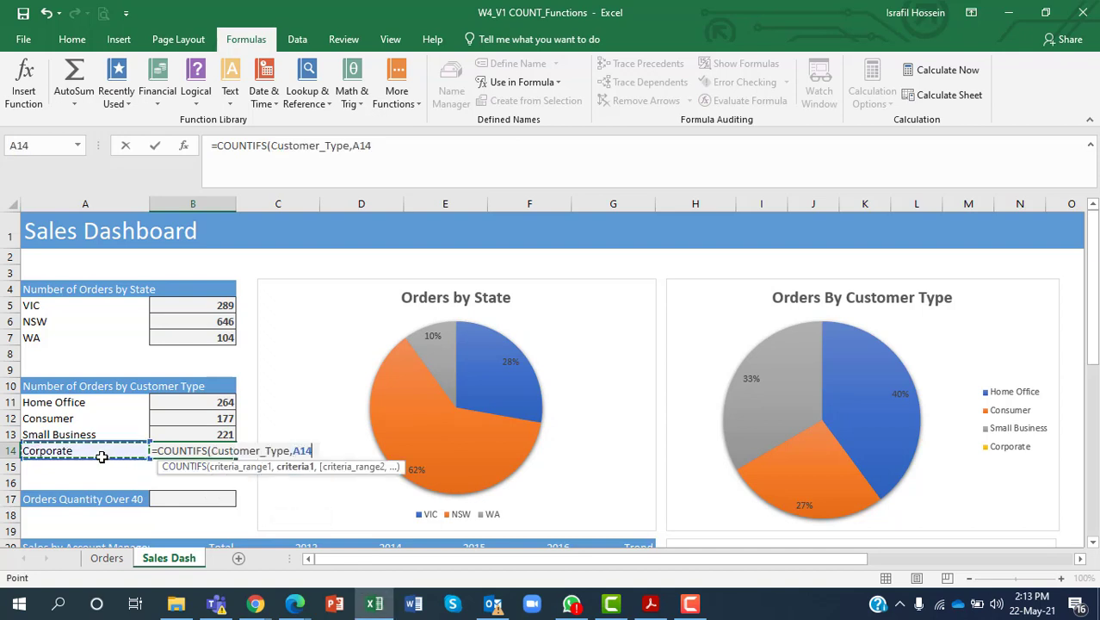
type(")")
key("Return")
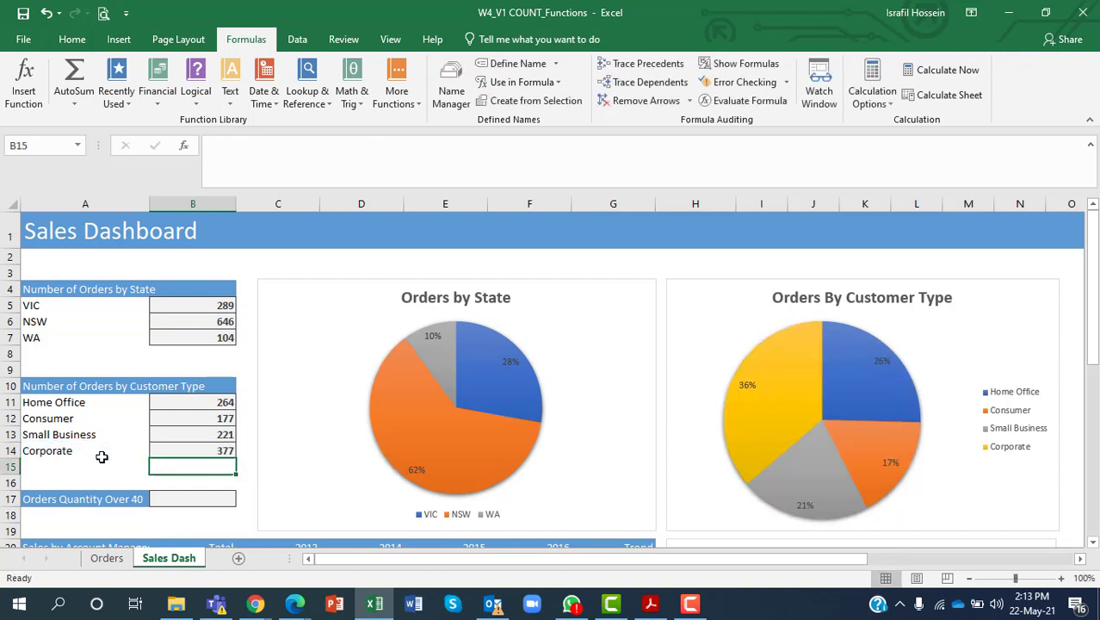
left_click(190, 450)
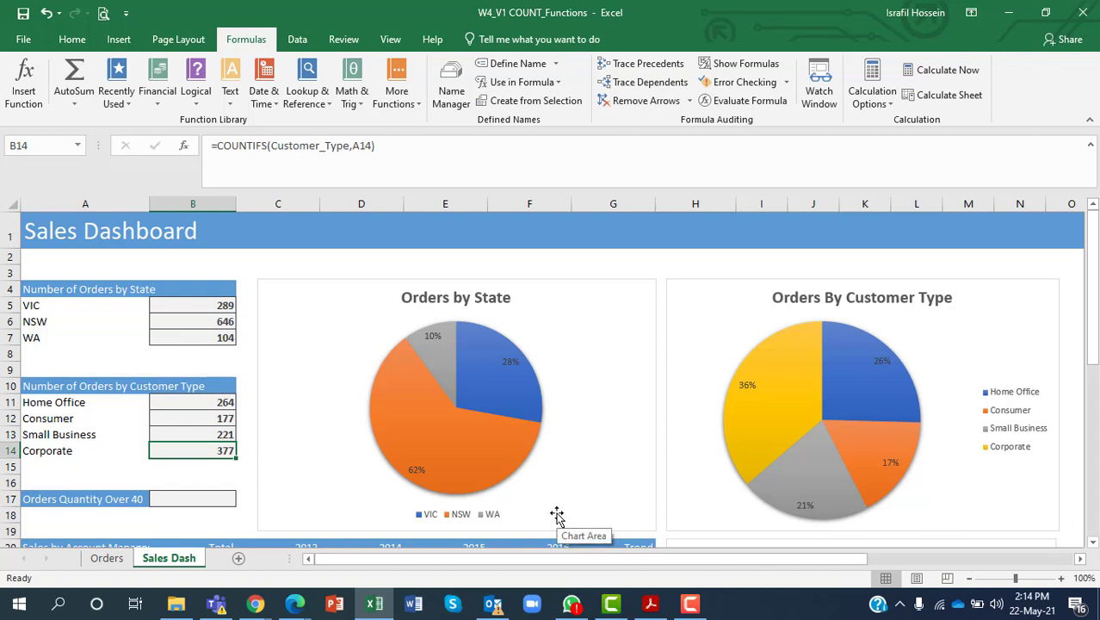
left_click(690, 603)
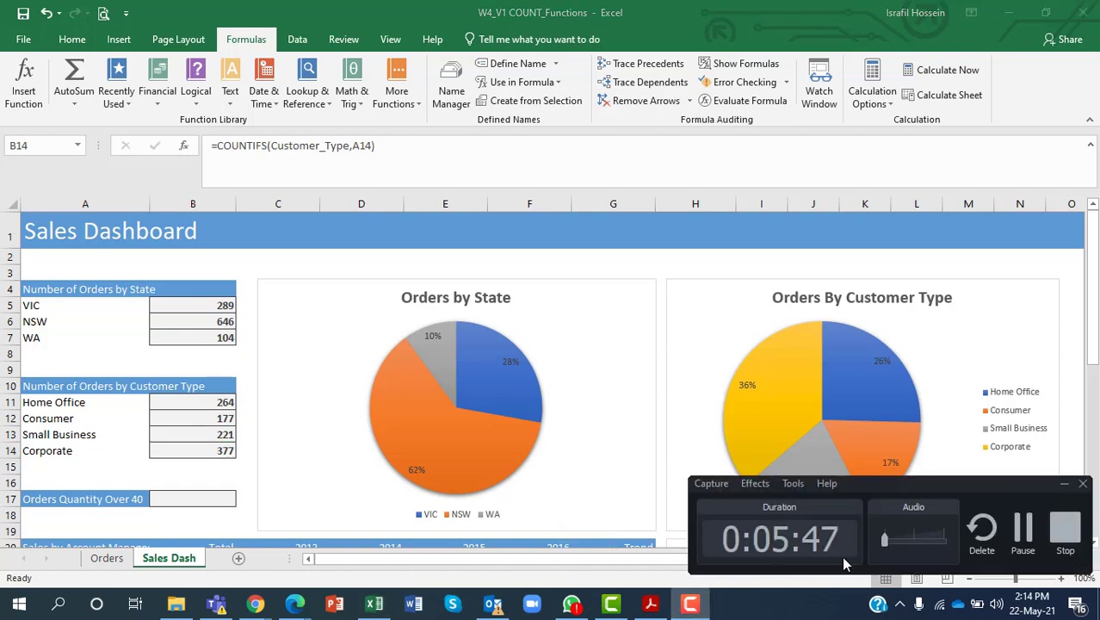
left_click(1067, 538)
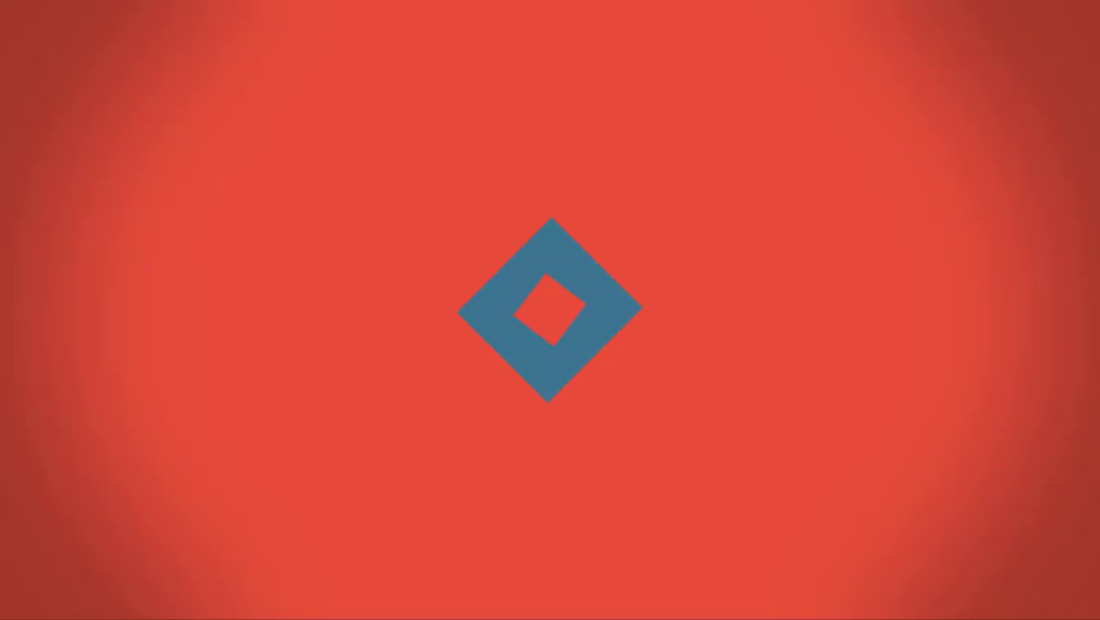